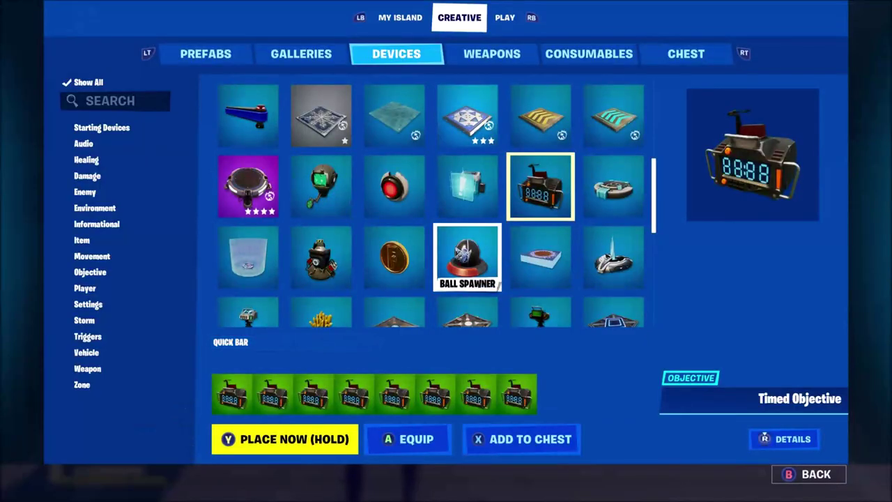
Locate the Timed Objective in the device inventory and return to the island.
key(Right)
key(Up)
key(Left)
key(Down)
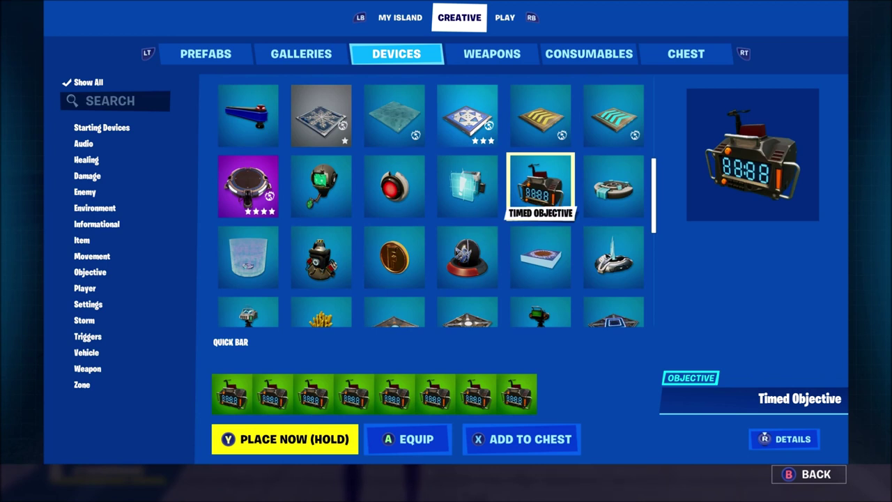
key(Tab)
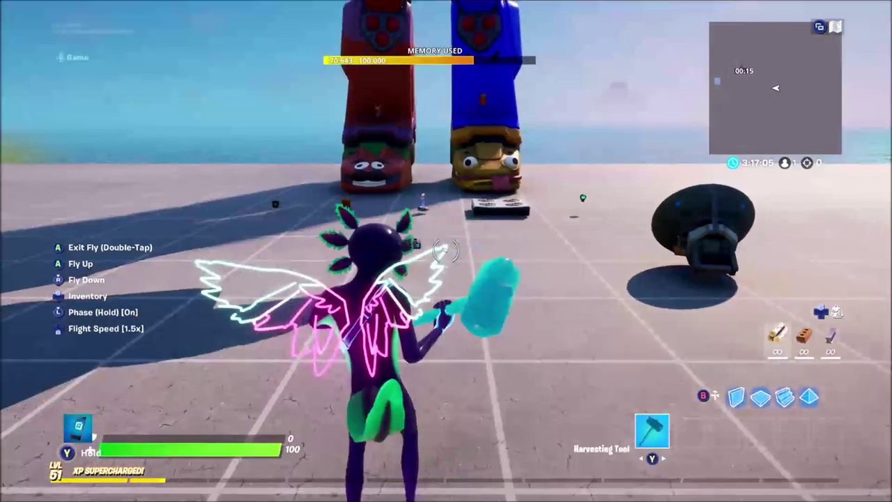
Fly around the island to examine the placed devices and the Timed Objective in front of the two mascot statues.
key(w)
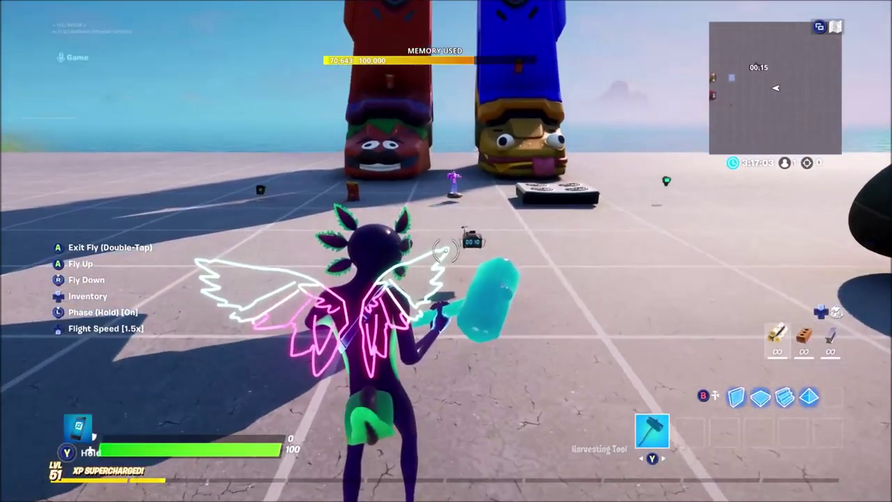
key(s)
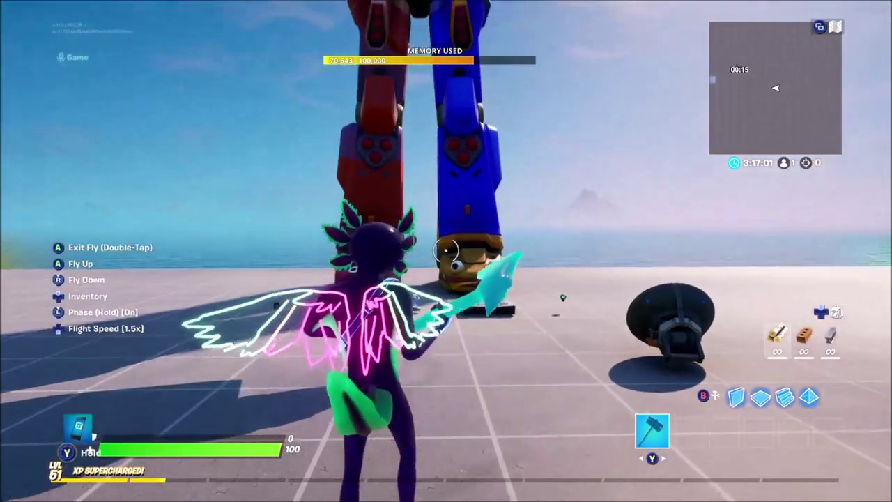
key(w)
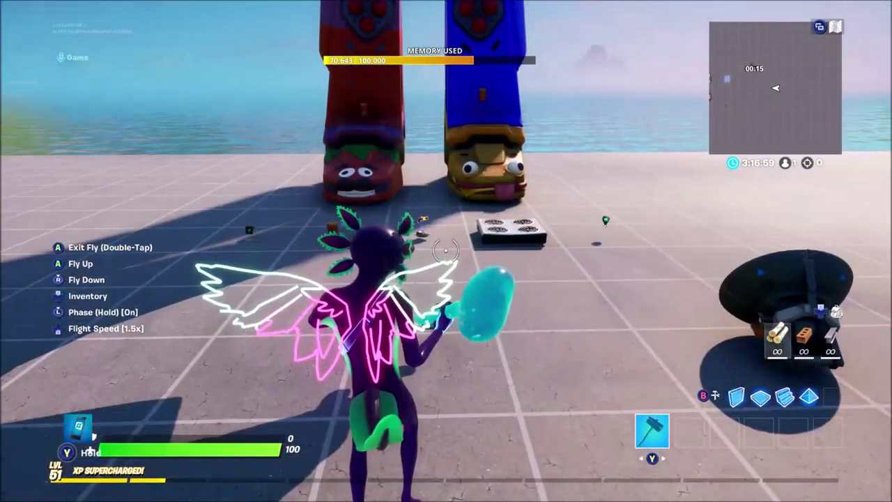
key(w)
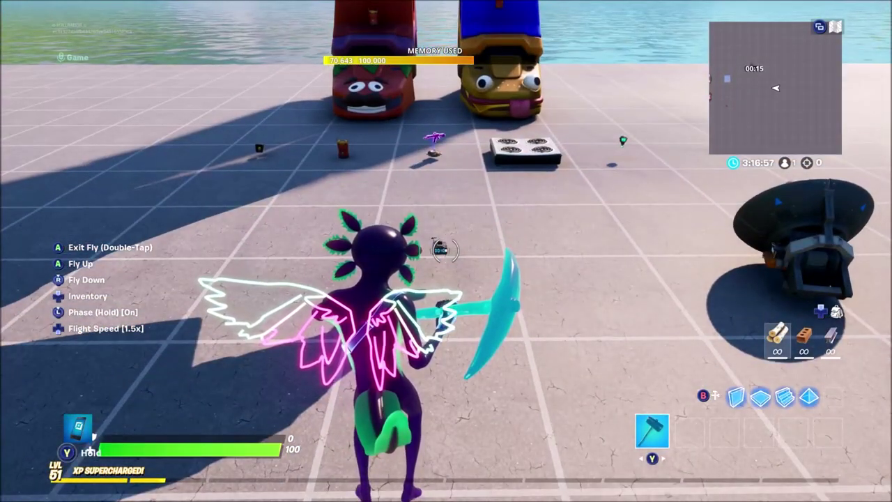
key(w)
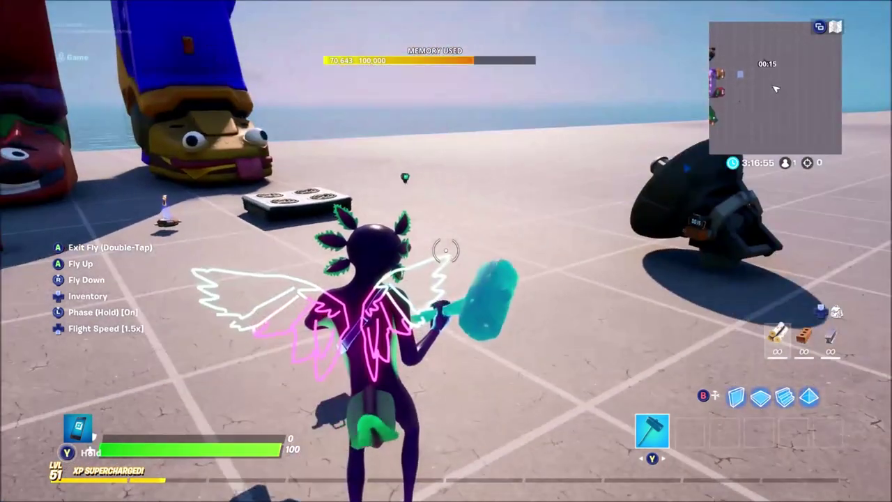
key(w)
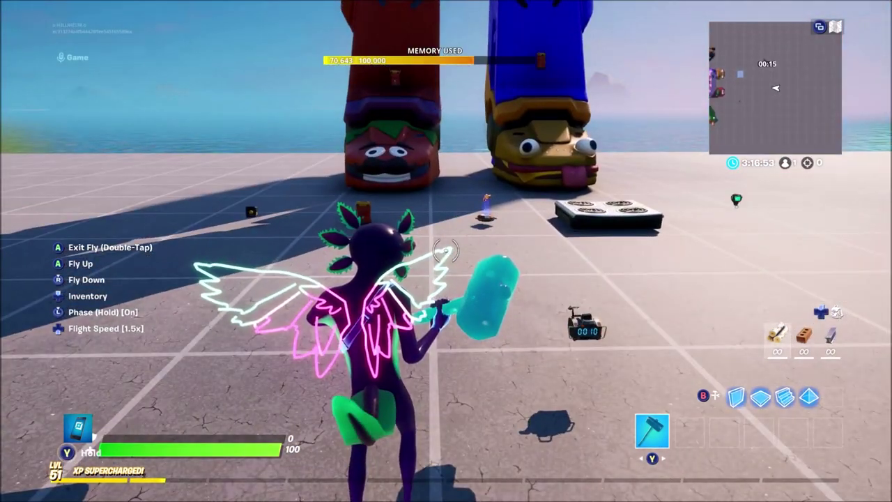
key(w)
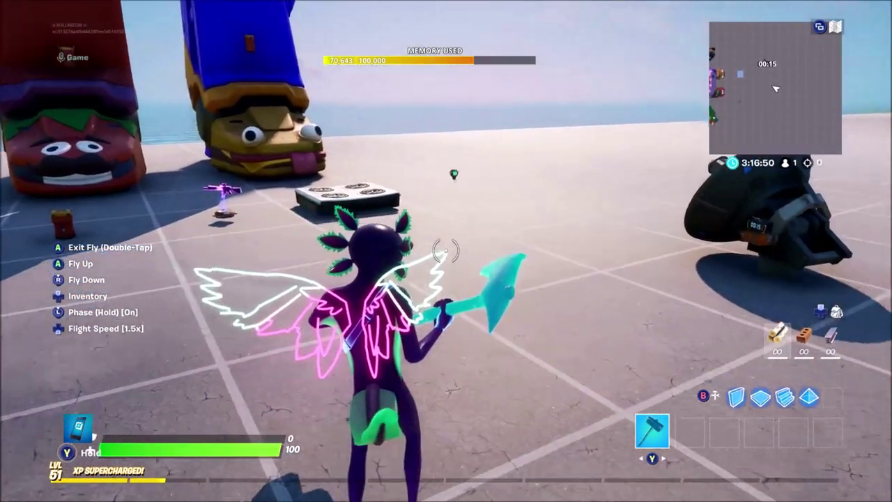
key(s)
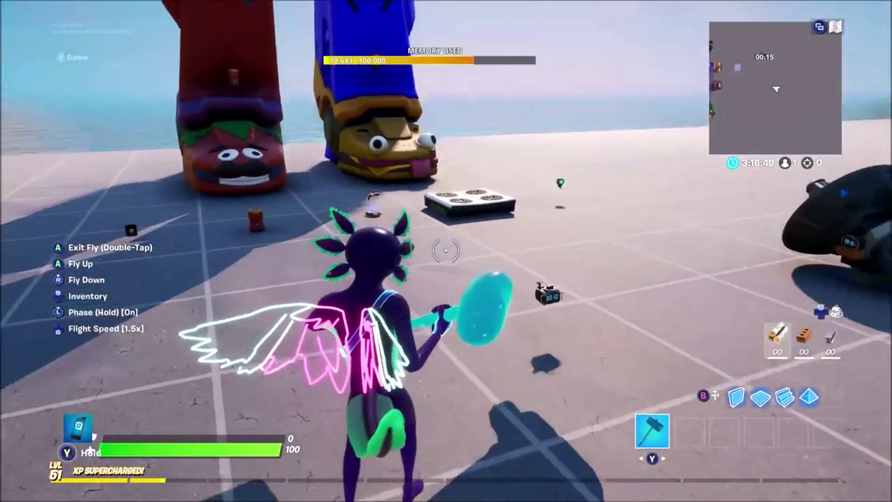
key(w)
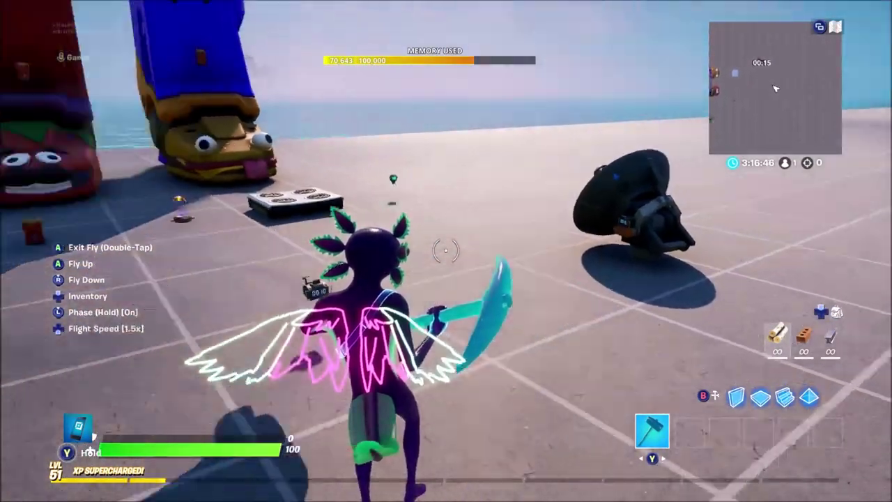
key(w)
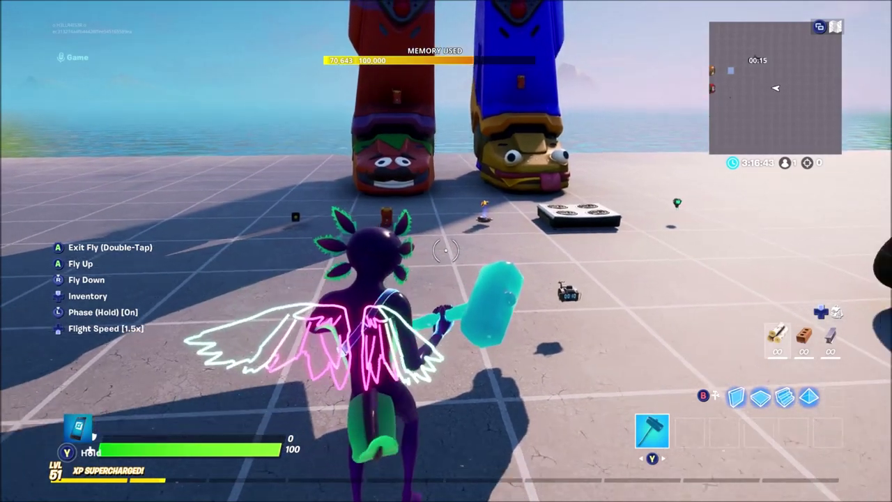
key(d)
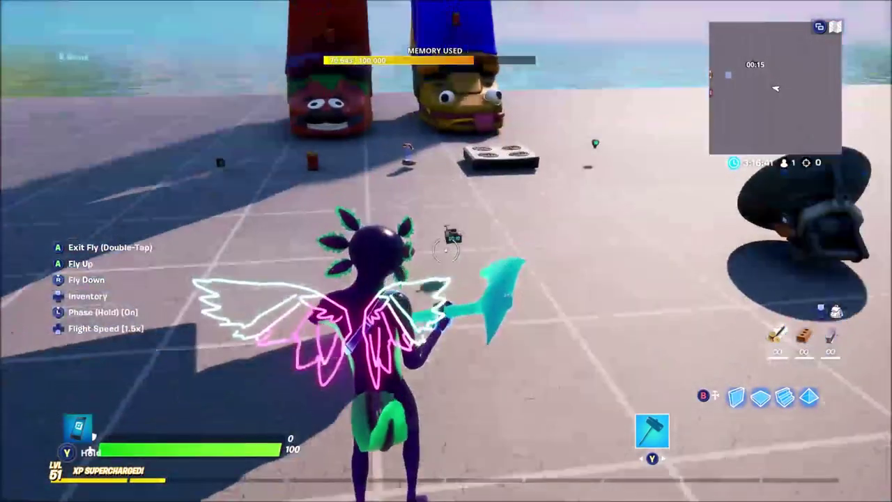
key(w)
key(w)
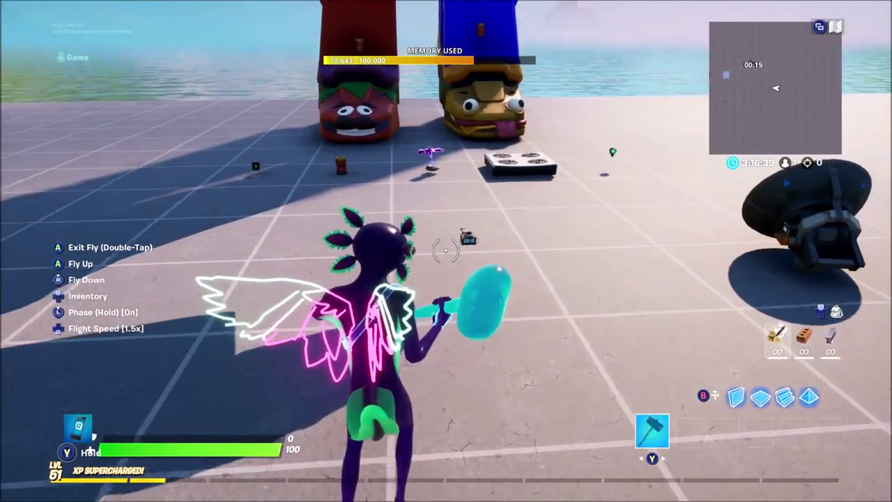
key(w)
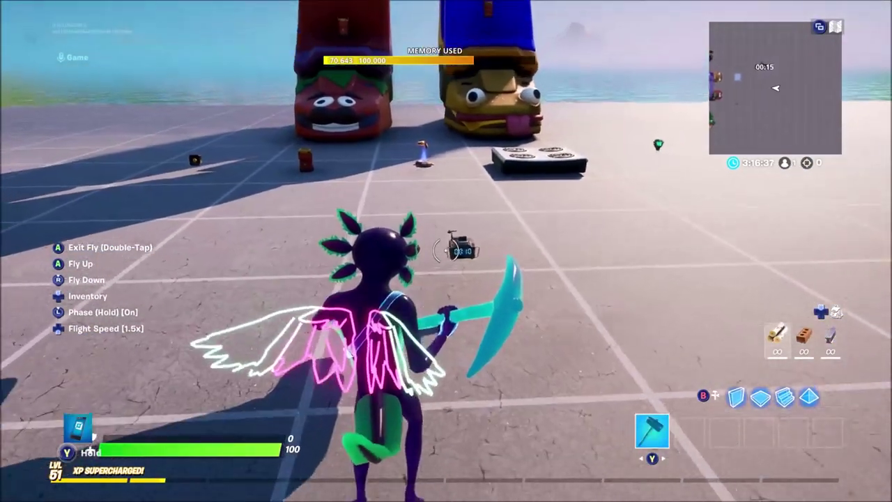
key(w)
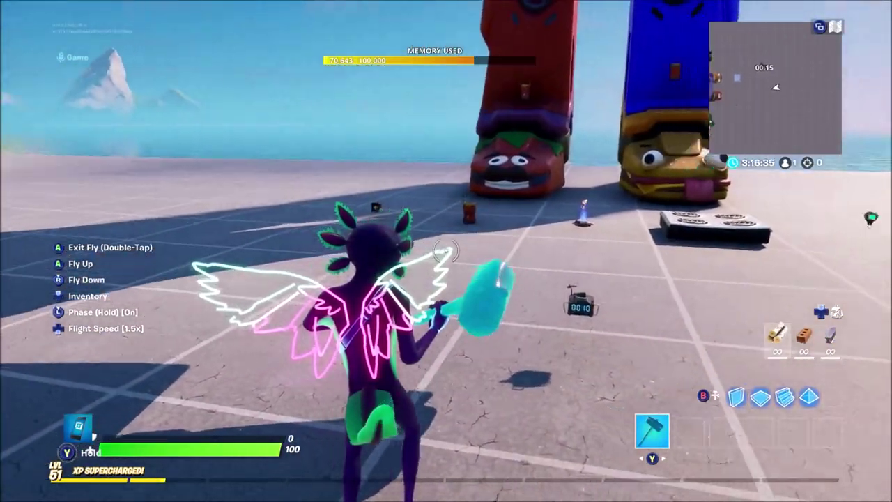
key(w)
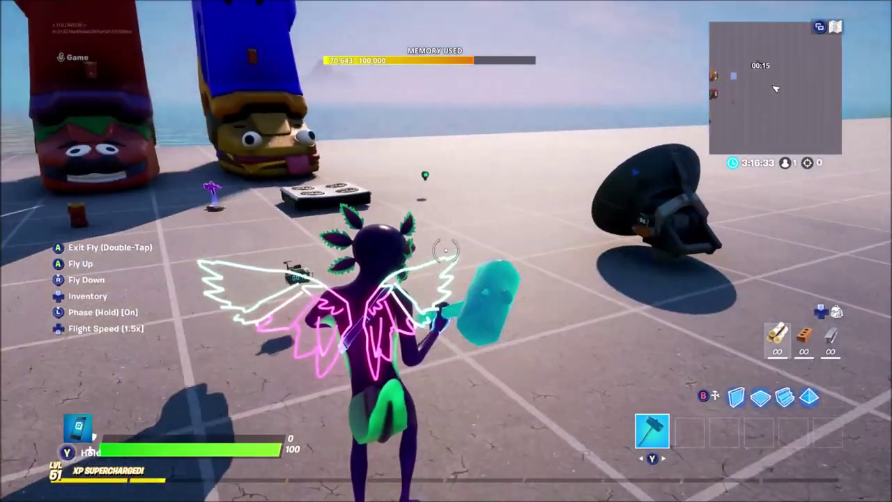
key(w)
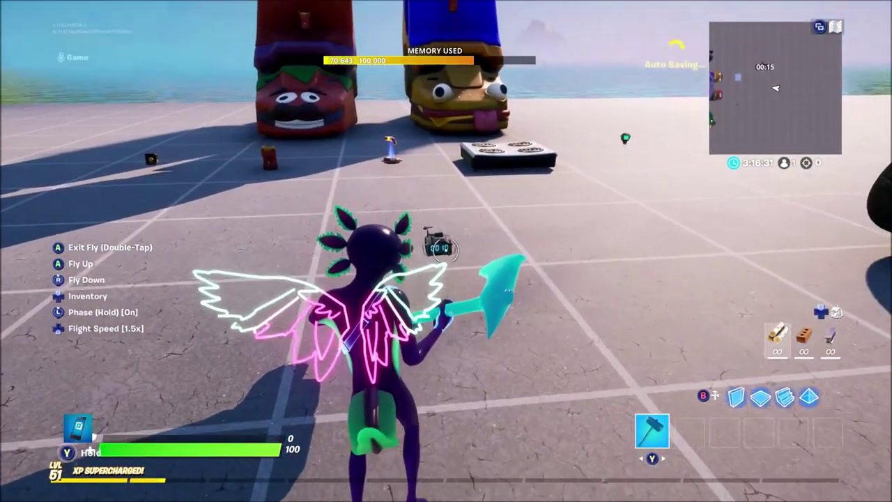
key(w)
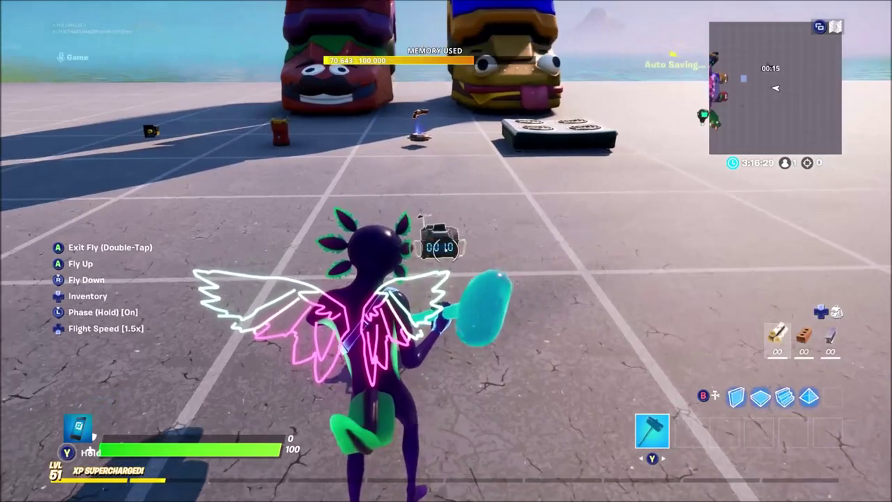
key(s)
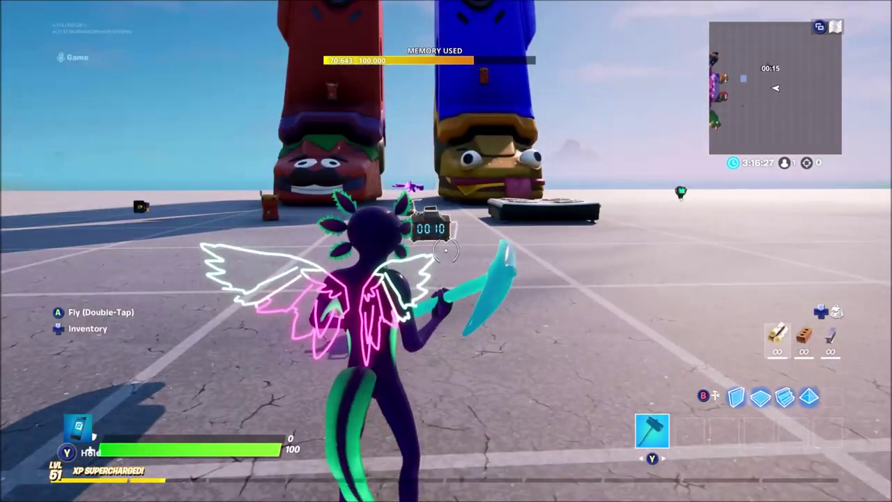
key(w)
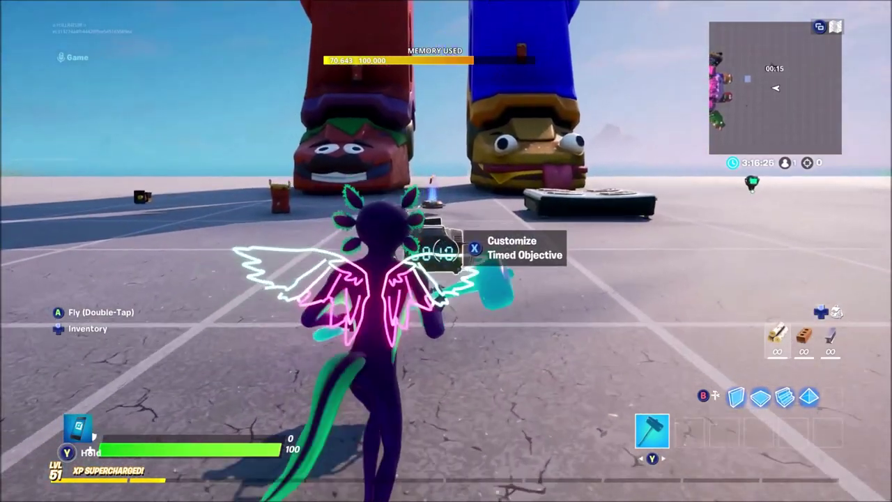
key(x)
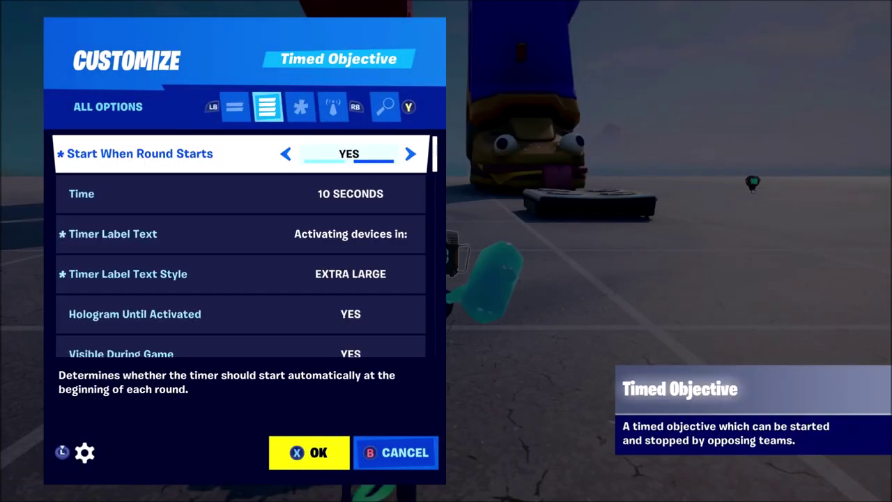
key(Escape)
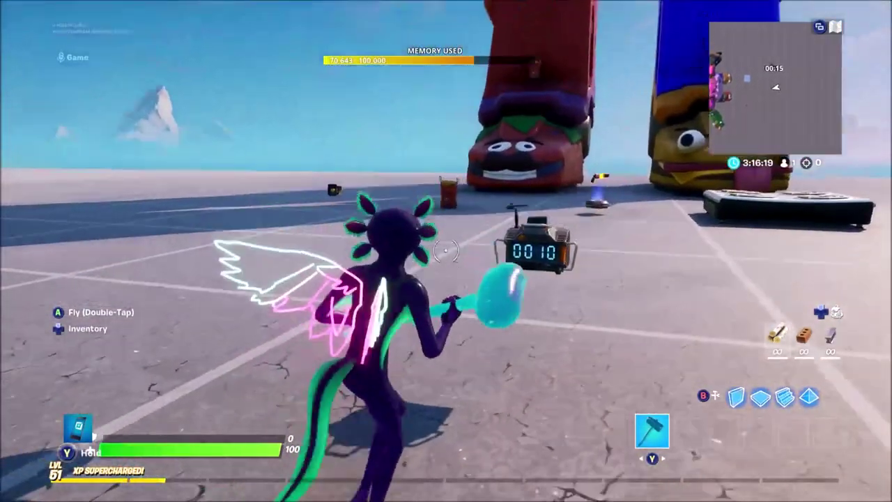
Approach the Timed Objective showing 00:10 and open its customization settings.
key(w)
key(w)
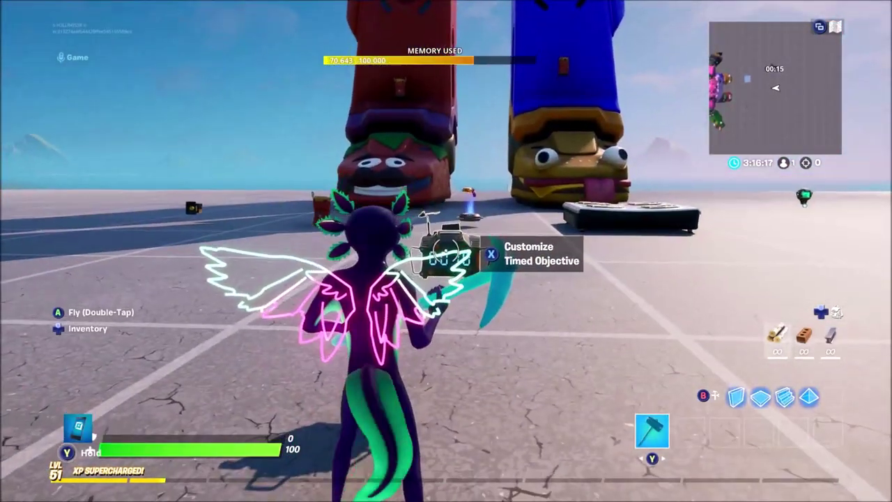
key(w)
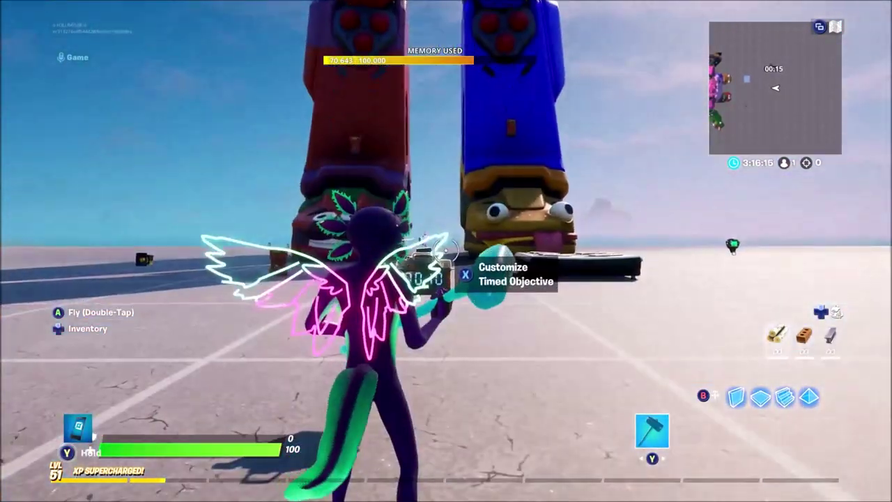
key(x)
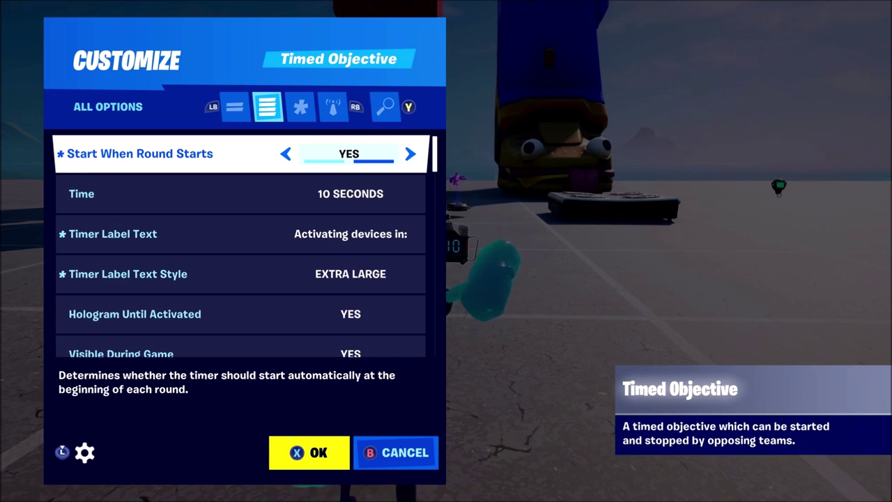
Review the Timed Objective's time, label text, label style, hologram, in-game visibility and HUD countdown options.
key(Down)
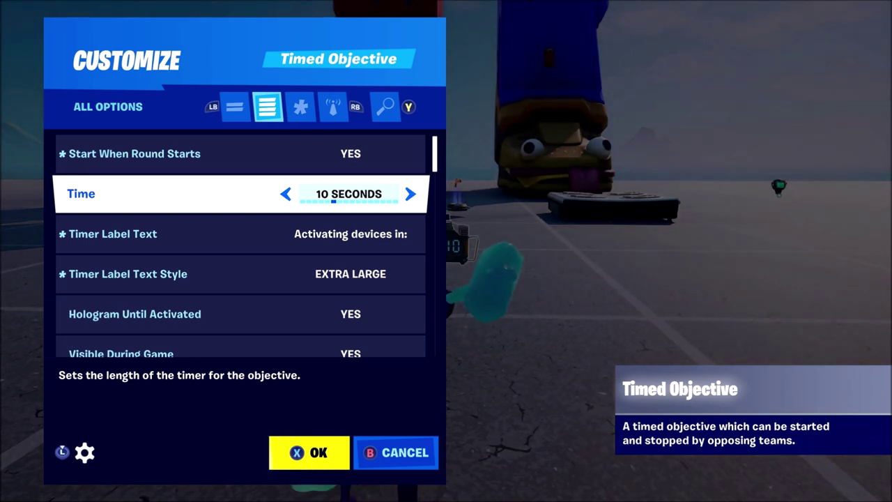
key(Down)
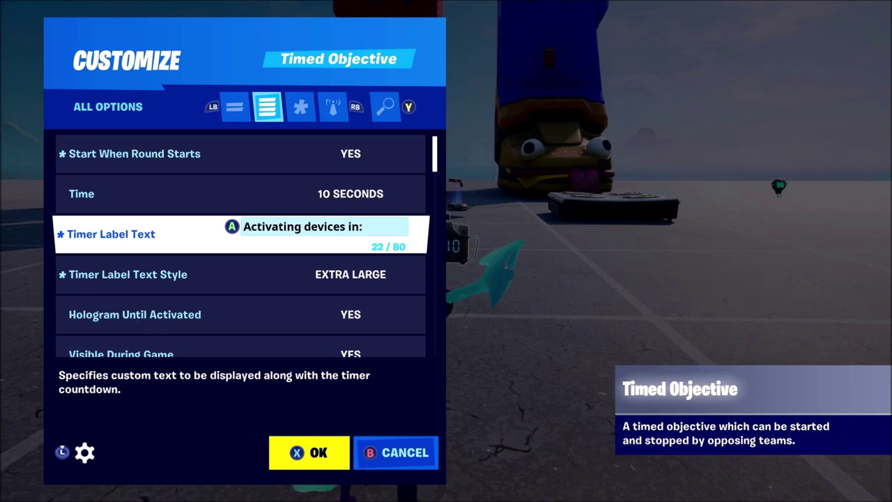
key(Down)
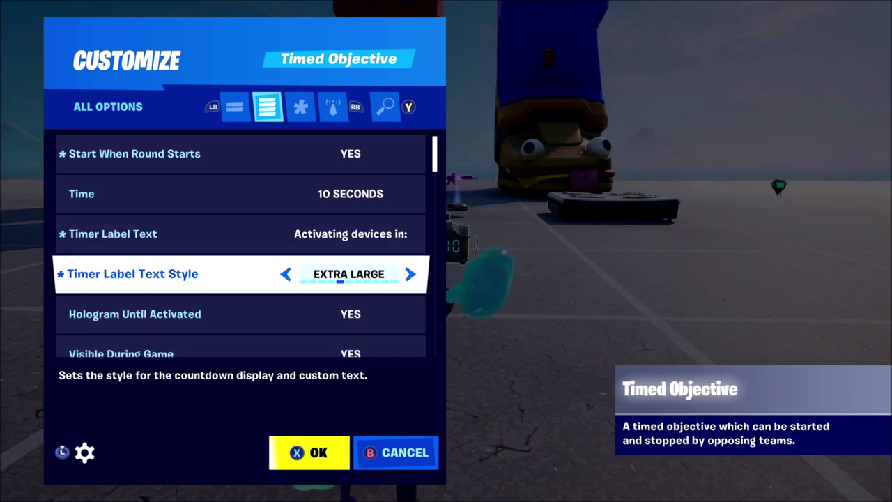
key(Right)
key(Left)
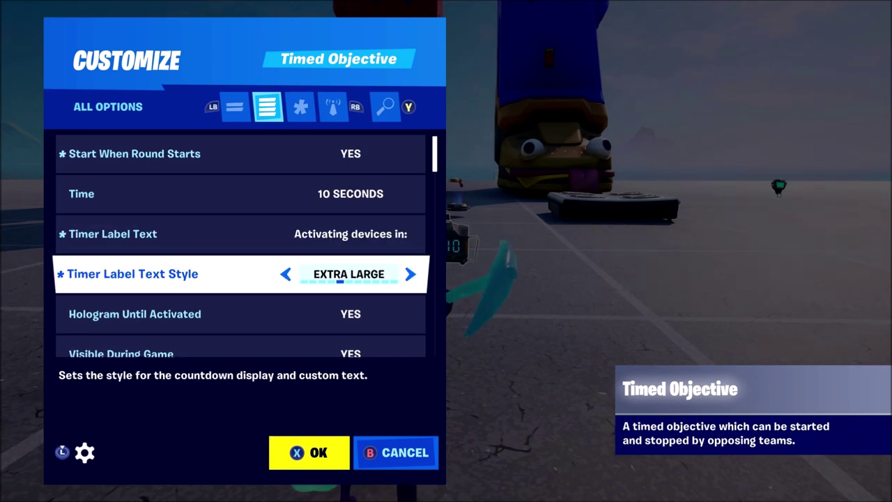
key(Down)
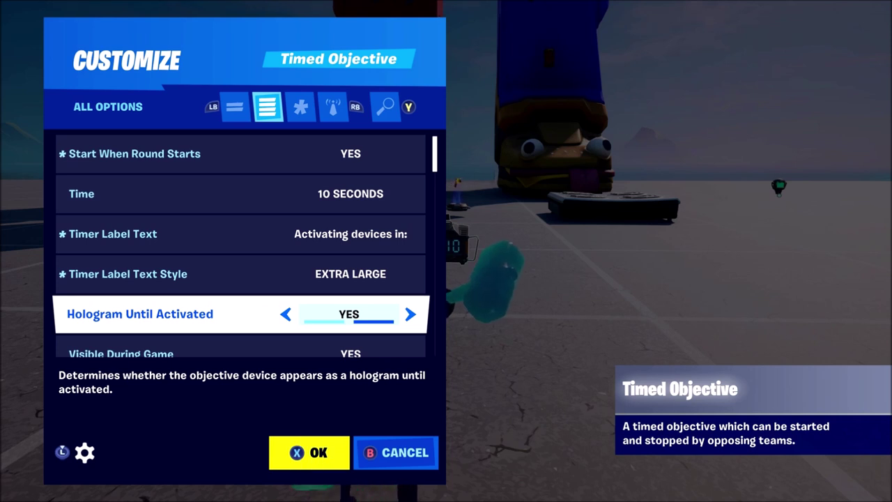
key(Down)
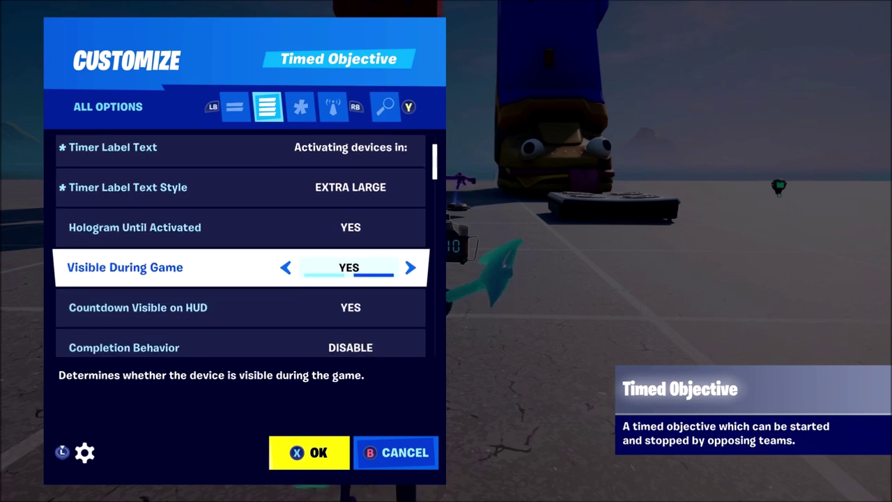
key(Down)
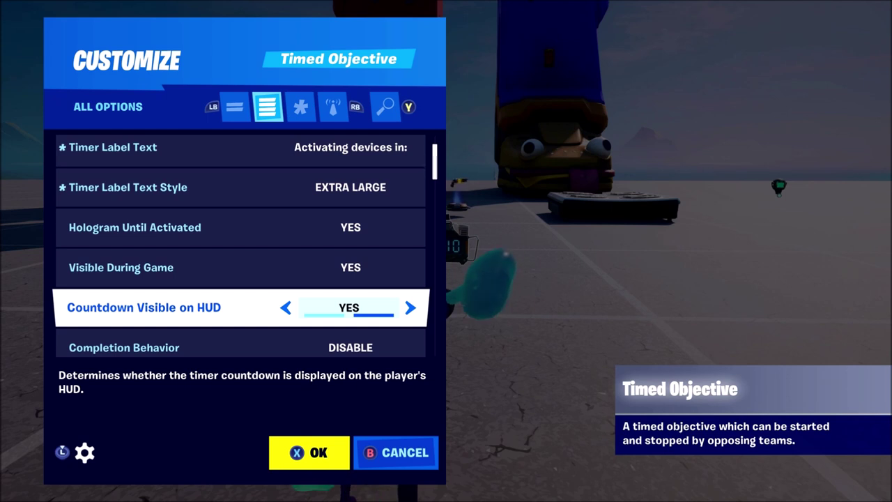
Set the Timed Objective's Completion Behavior to Reset.
key(Down)
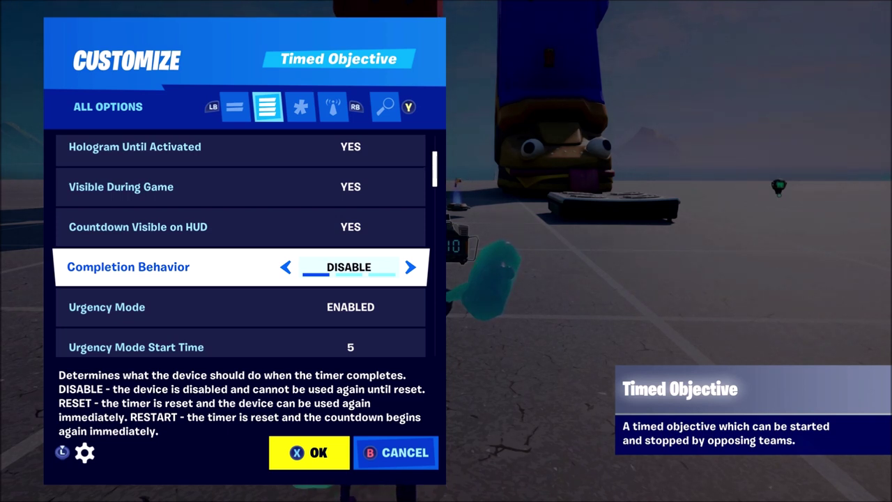
key(Left)
key(Left)
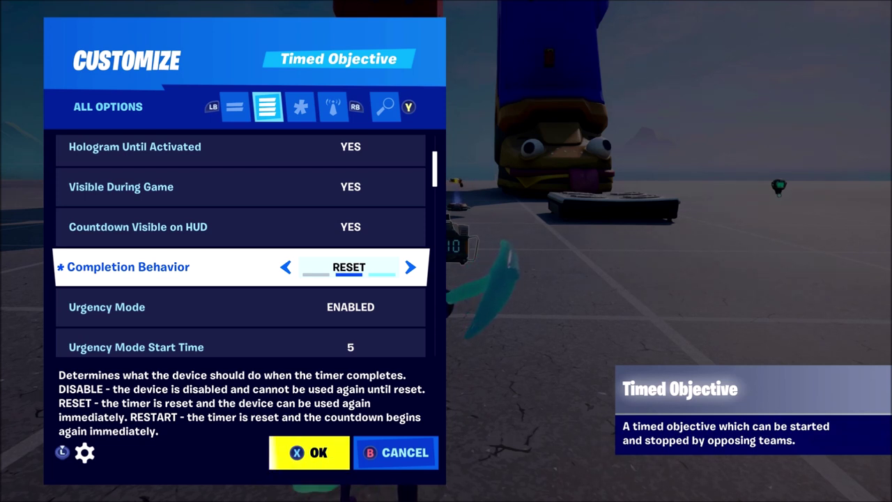
Set the Timed Objective's Completion Behavior to Disable.
key(Right)
key(Left)
key(Left)
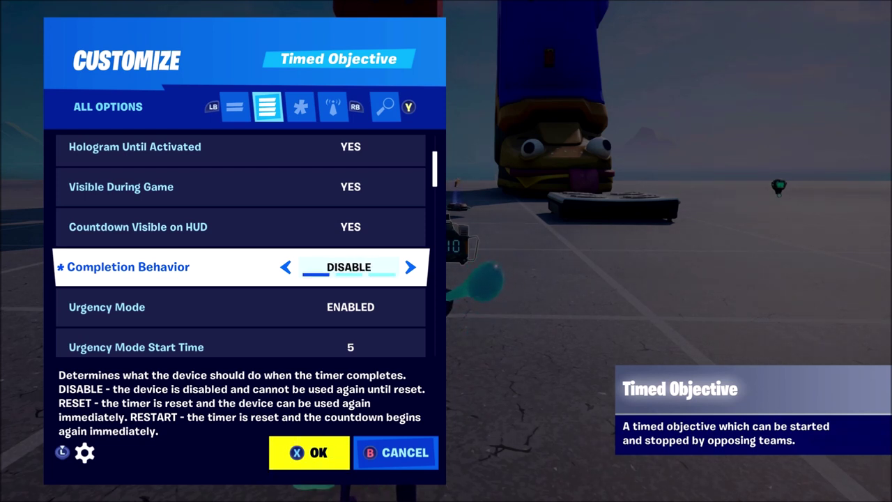
Review the urgency mode and start time options, plus the start team filter, interact text, interact time and score.
key(Down)
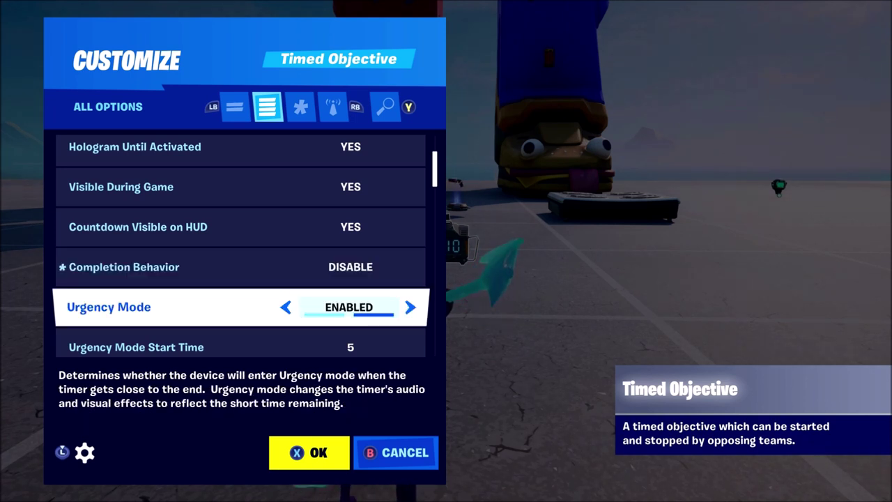
key(Down)
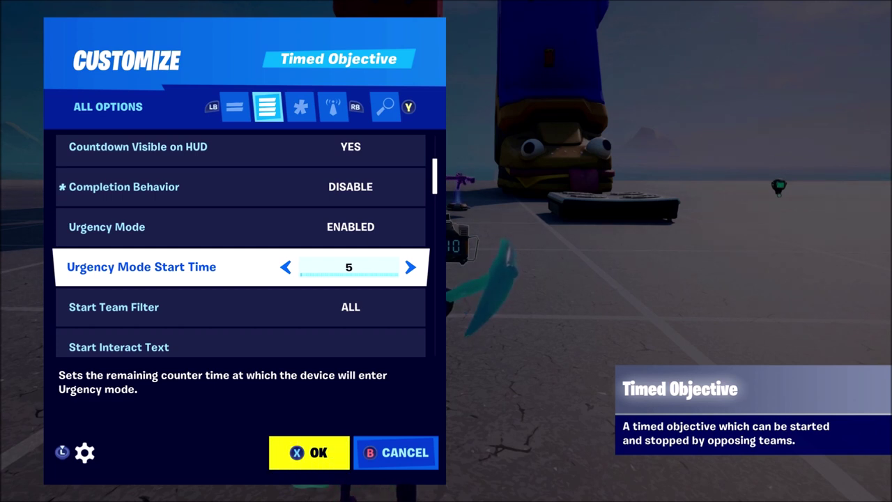
key(Down)
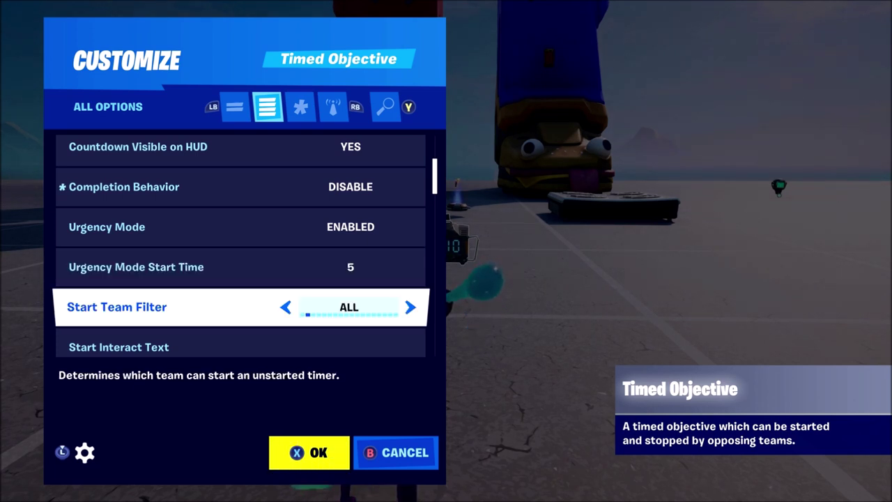
key(Down)
key(Up)
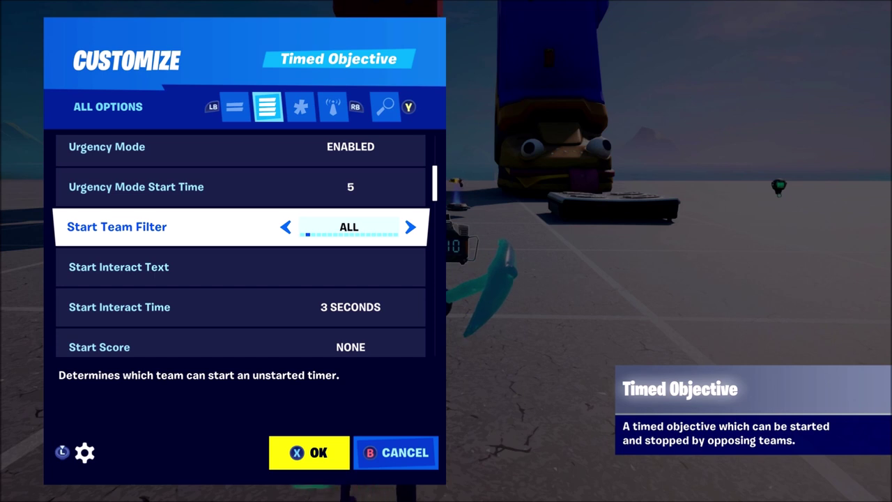
key(Down)
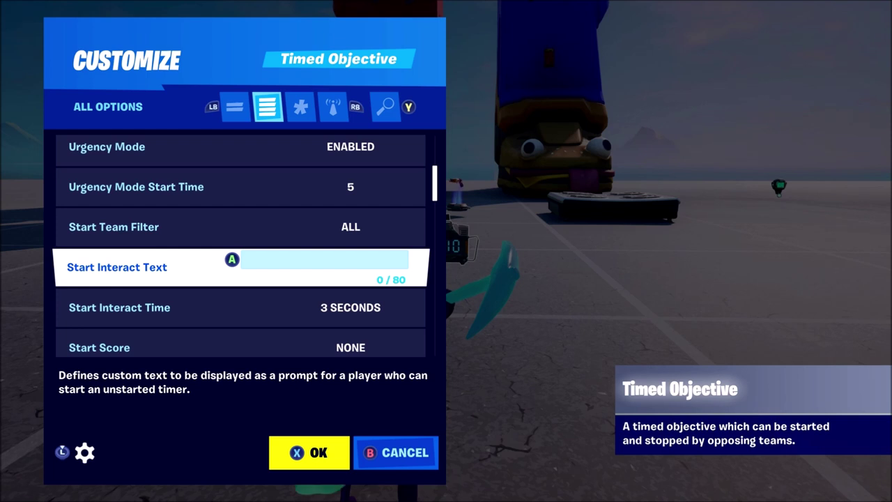
key(Return)
key(Down)
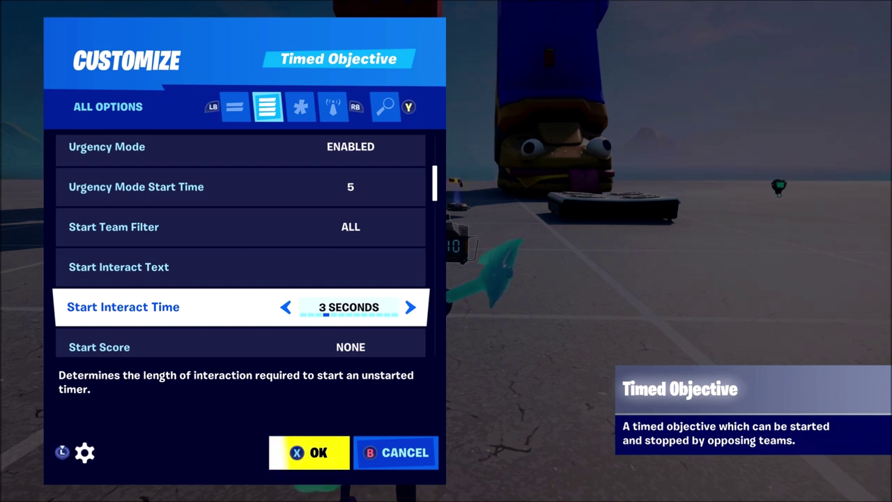
key(Down)
key(Right)
key(Left)
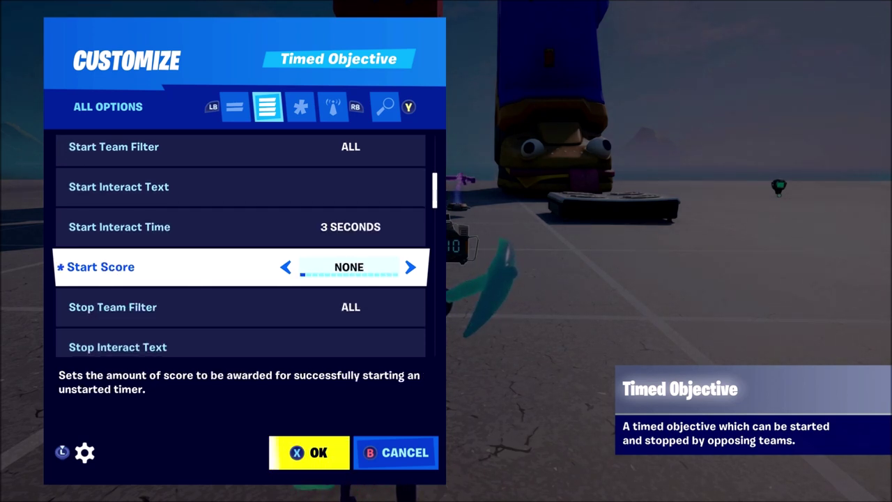
Review the team filter, interact text, interact time and score options for stopping and restarting the timer.
key(Down)
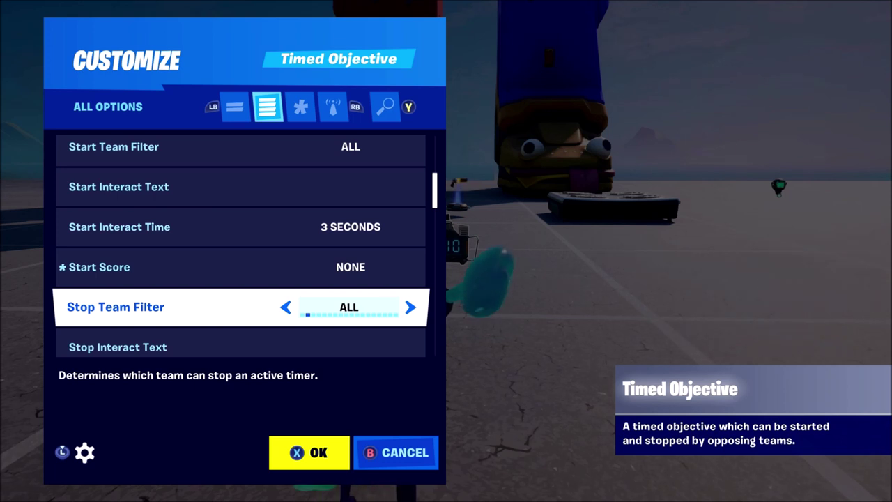
key(Down)
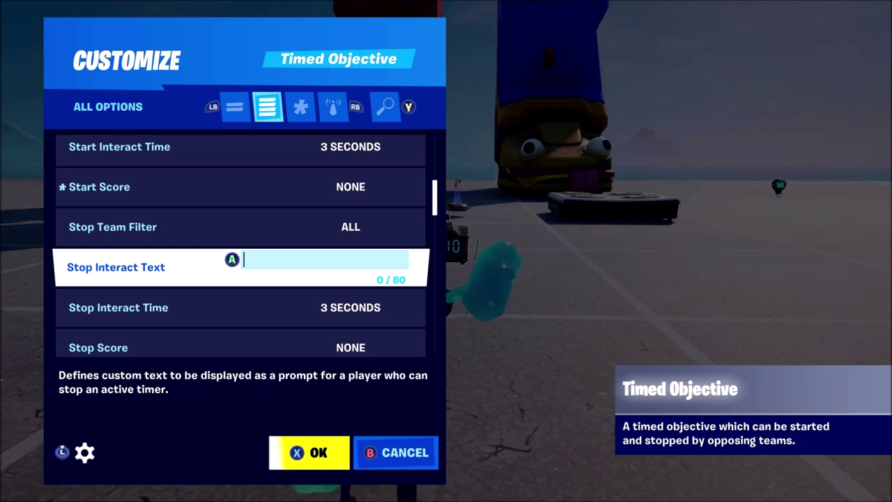
key(Down)
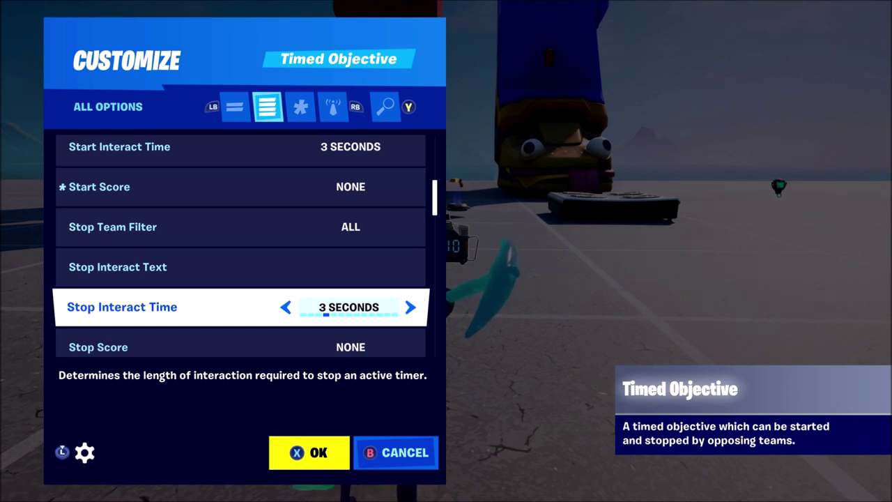
key(Down)
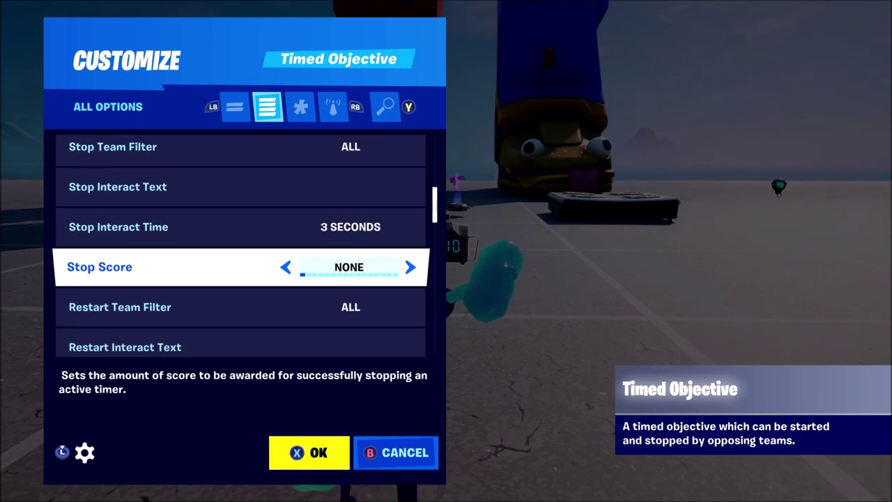
key(Down)
key(Down)
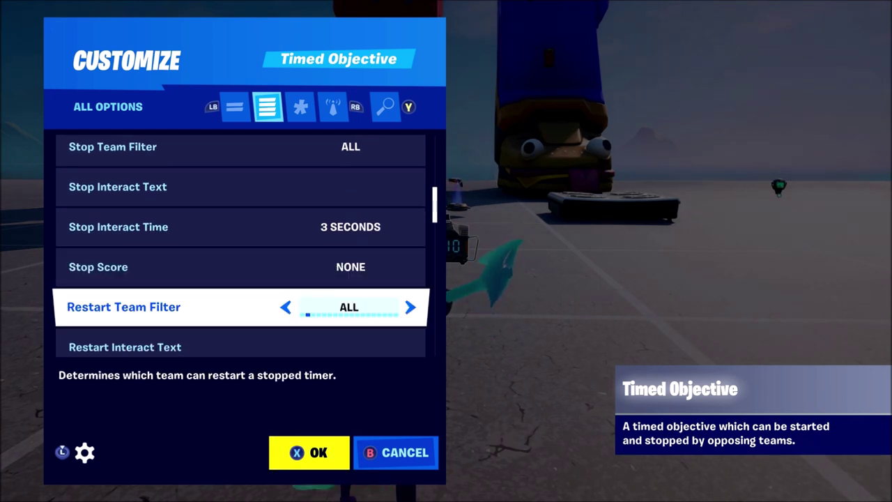
key(Down)
key(Down)
key(Down)
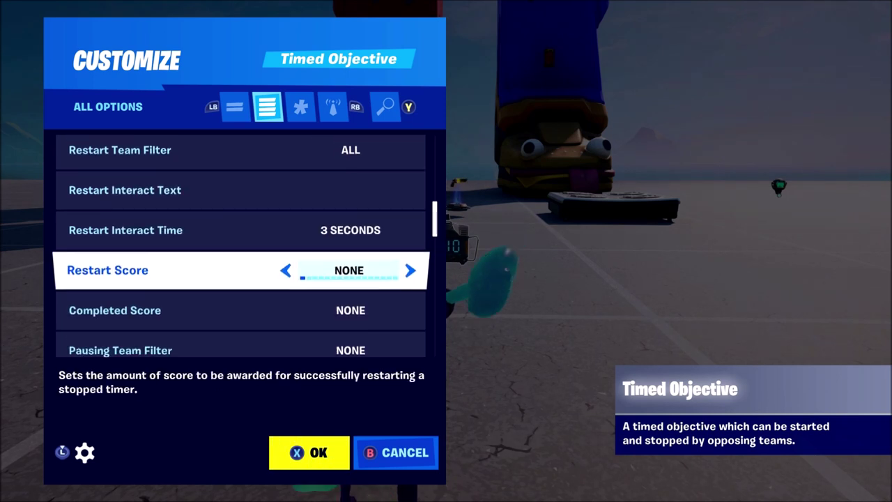
Review the completed score option and the options for pausing and resuming the timer.
key(Down)
key(Down)
key(Down)
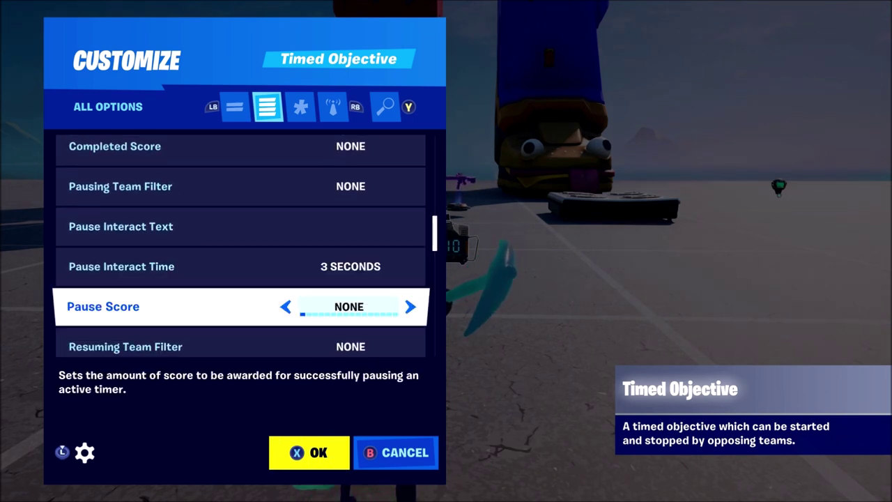
key(Down)
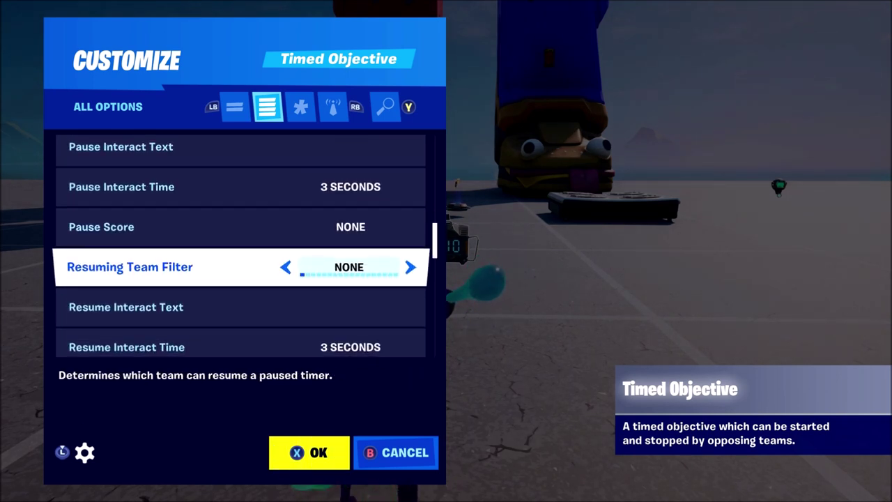
key(Down)
key(Down)
key(Down)
Try Show Time On Maps as Both and Mesh Options with the explosive attachment, restoring them to Off and None.
key(Down)
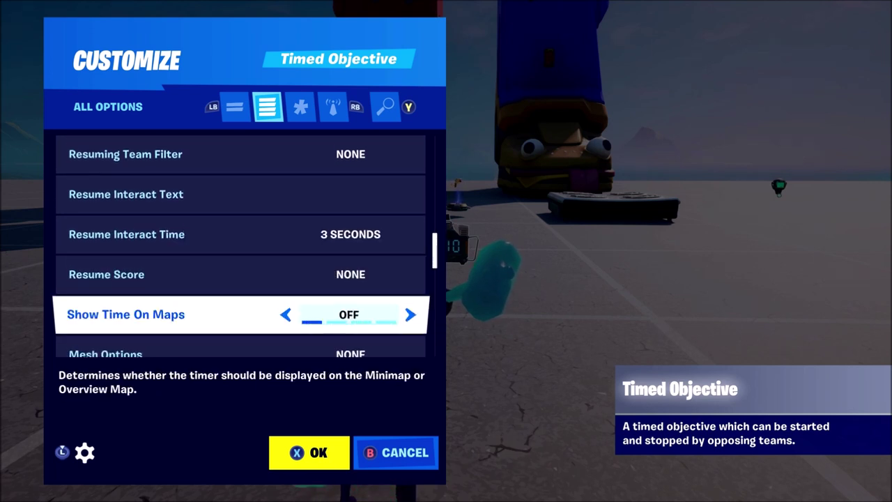
key(Right)
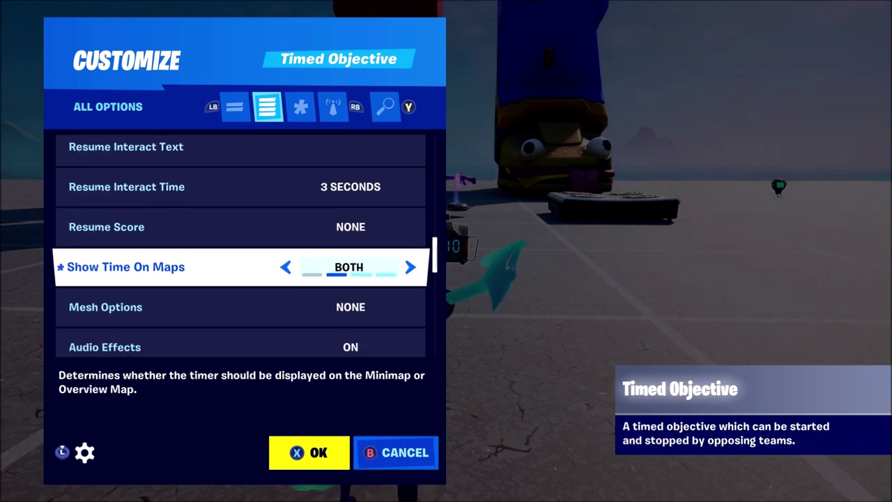
key(Left)
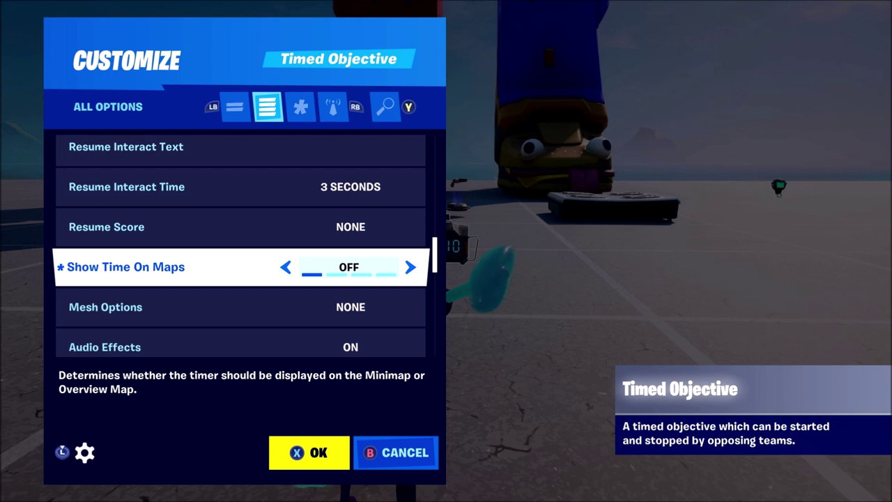
key(Down)
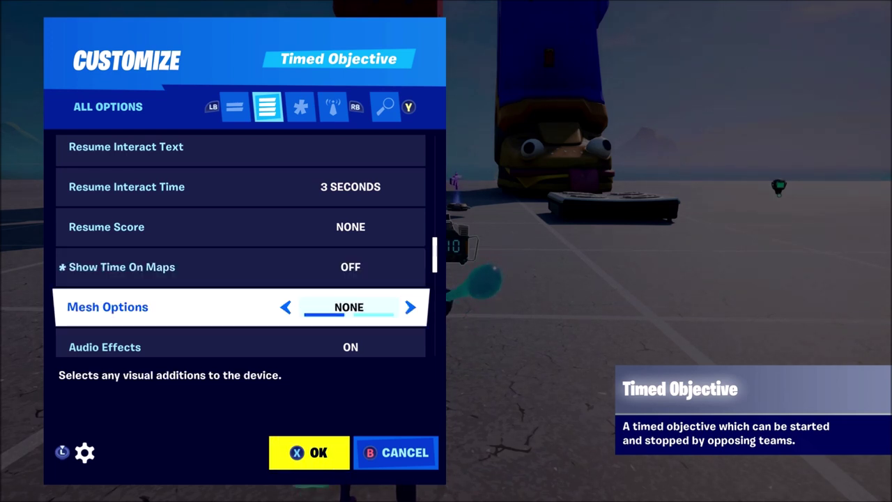
key(Right)
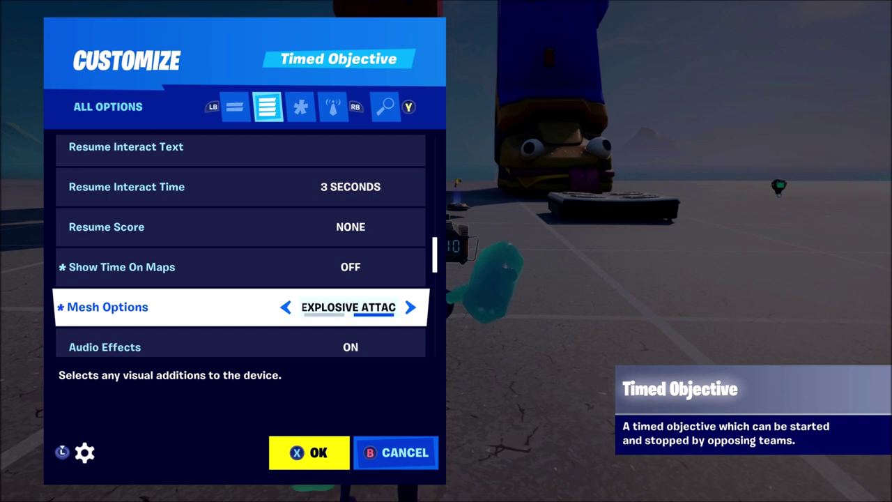
key(Left)
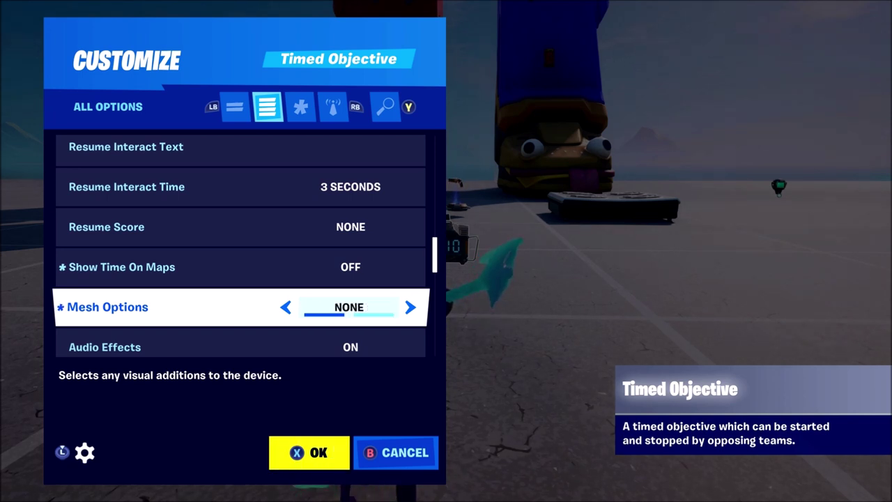
Review the audio effects options and the activation, deactivation, completion and timer sound settings with their distances.
key(Down)
key(Down)
key(Down)
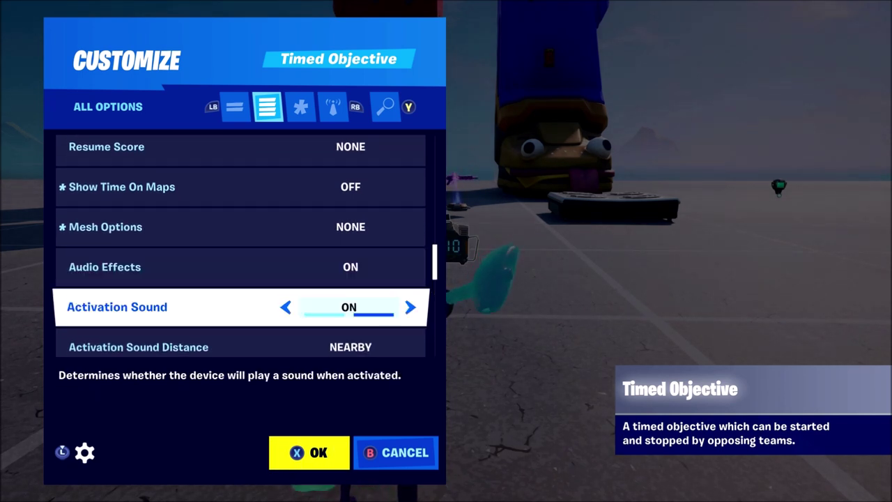
key(Down)
key(Down)
key(Down)
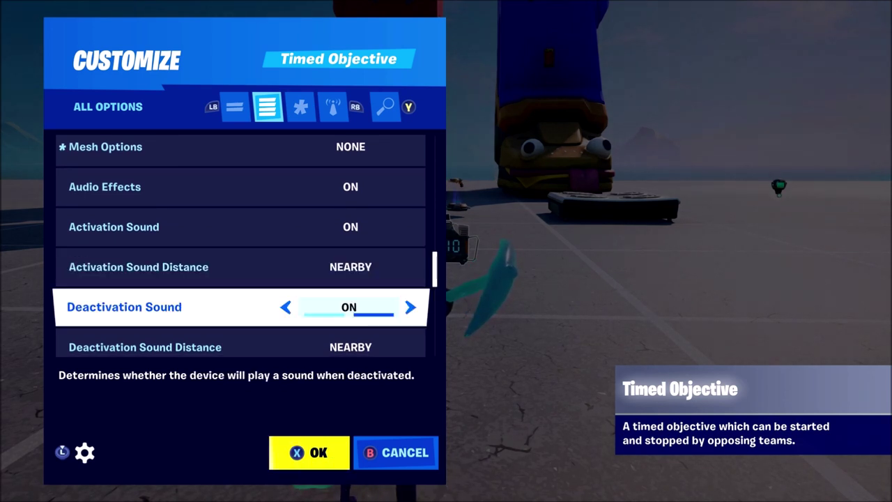
key(Down)
key(Down)
key(Down)
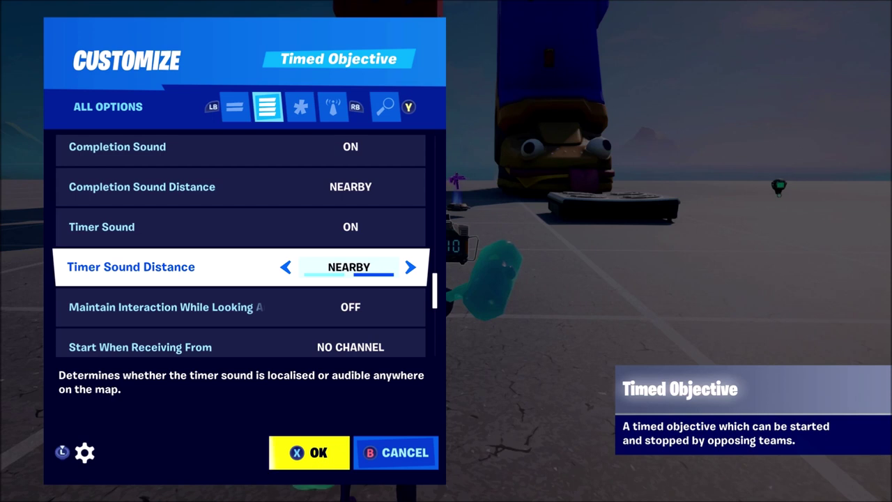
Review the receiving and transmitting channel options as far as When Completed Transmit On, and confirm the Timed Objective's settings.
key(Down)
key(Down)
key(Down)
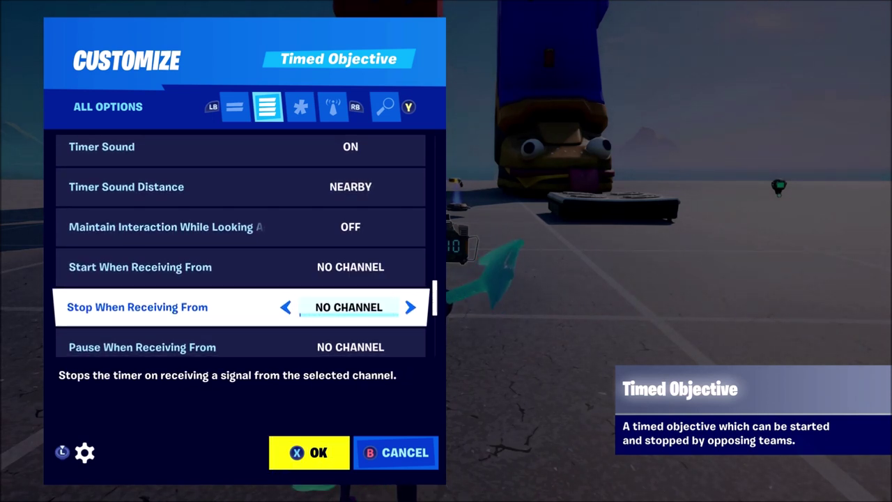
key(Up)
key(Down)
key(Down)
key(Down)
key(Down)
key(Down)
key(Down)
key(Down)
key(Down)
key(Down)
key(Down)
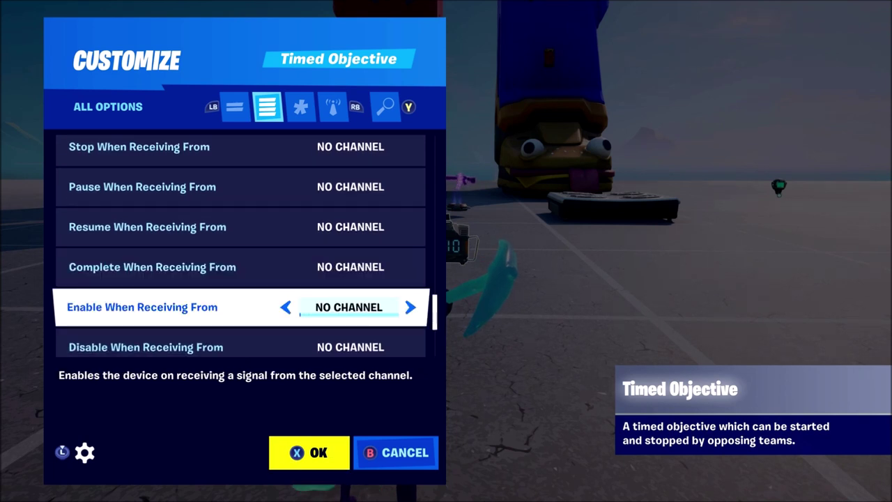
key(Down)
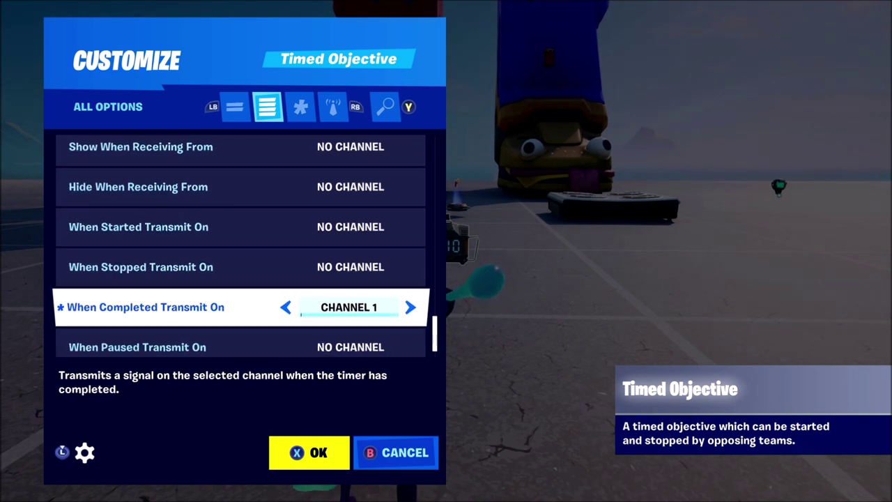
key(Return)
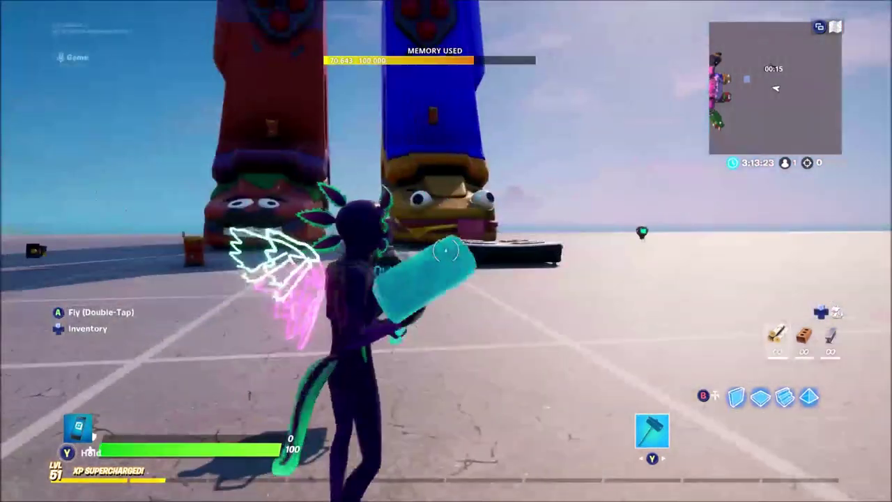
Reopen the Timed Objective's settings limited to channels and examine its When Completed Transmit On channel.
key(x)
key(Page_Down)
key(Page_Down)
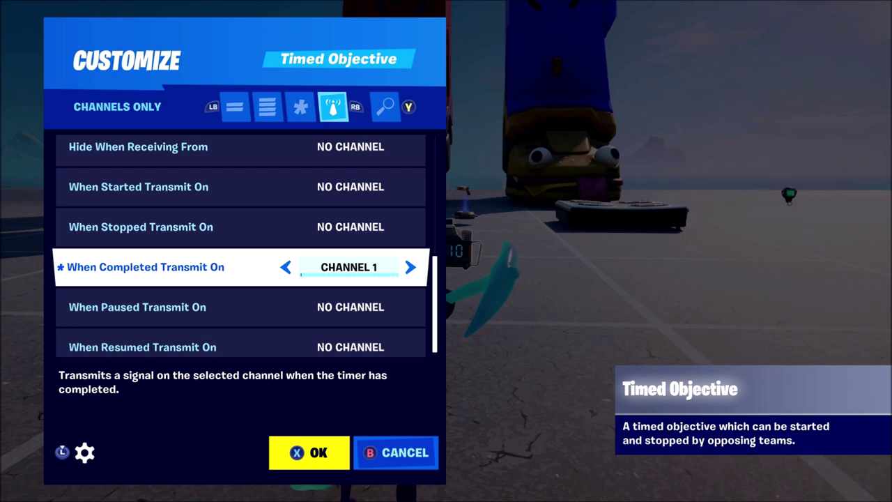
key(x)
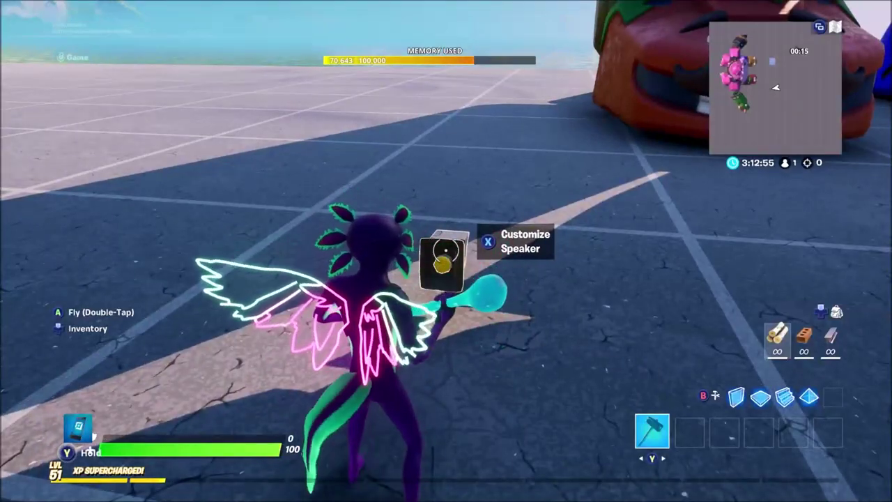
Check the receiving channel settings of the Speaker, the Explosive Device and the Item Granter.
key(x)
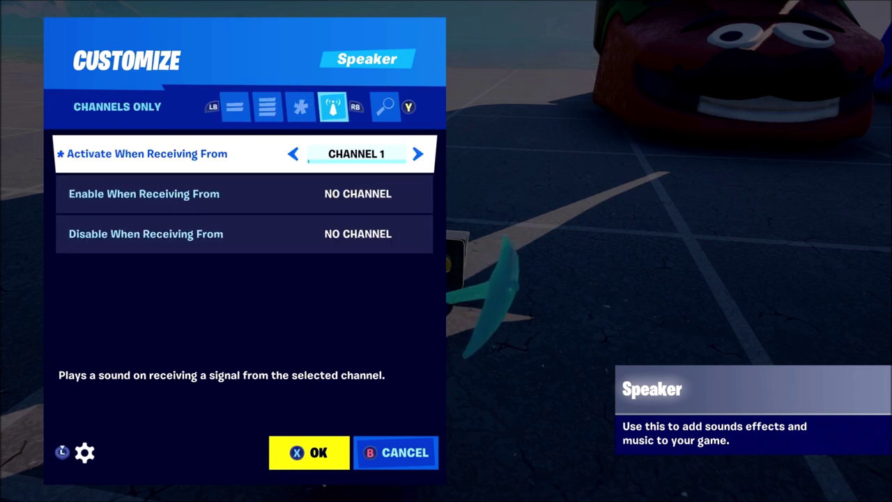
key(b)
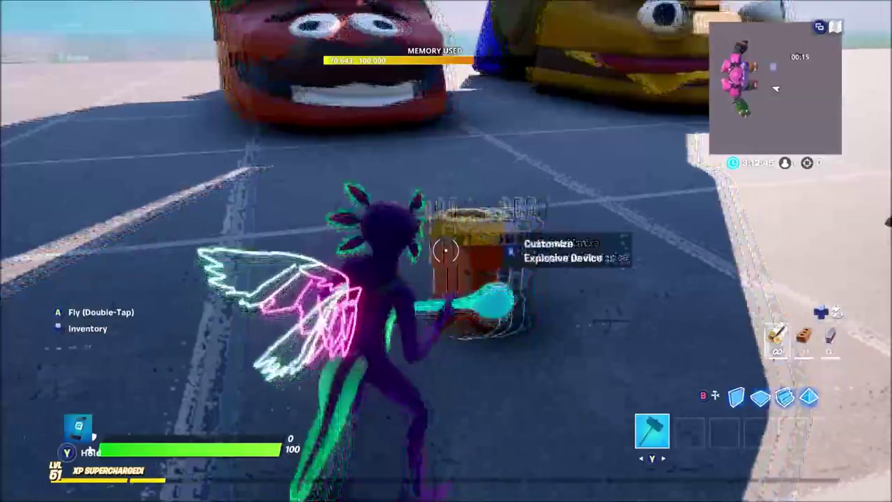
key(x)
key(b)
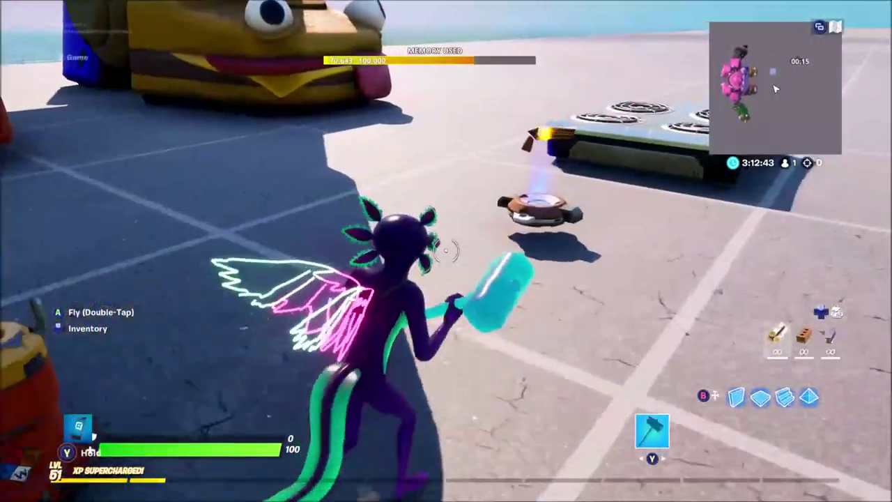
key(e)
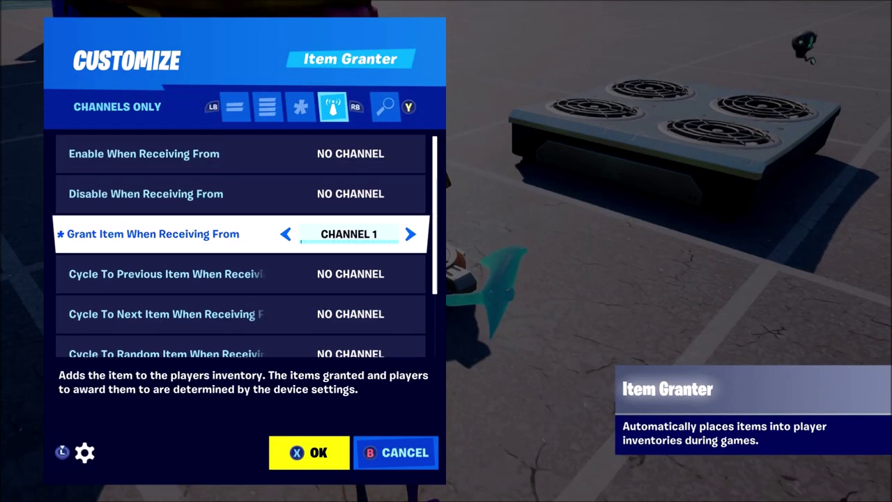
Check the receiving channel settings of the Air Vent and of the Tracker, including its Assign When Receiving From option.
key(Return)
key(w)
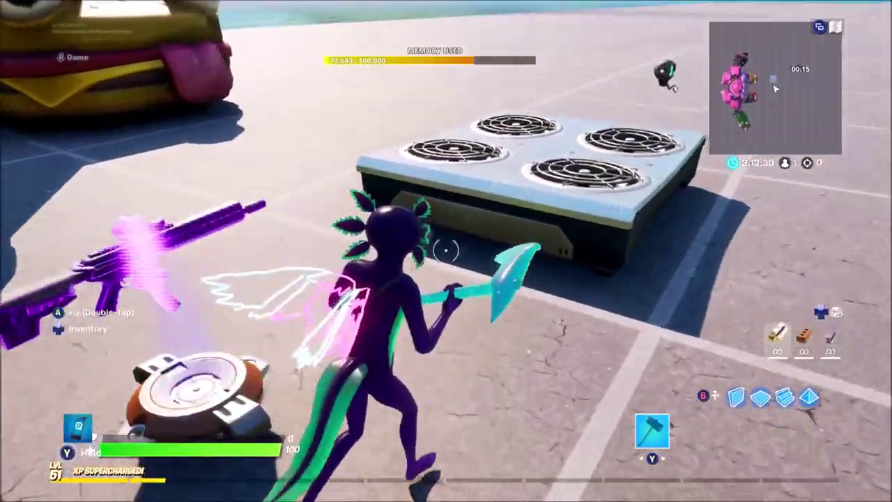
key(e)
key(Return)
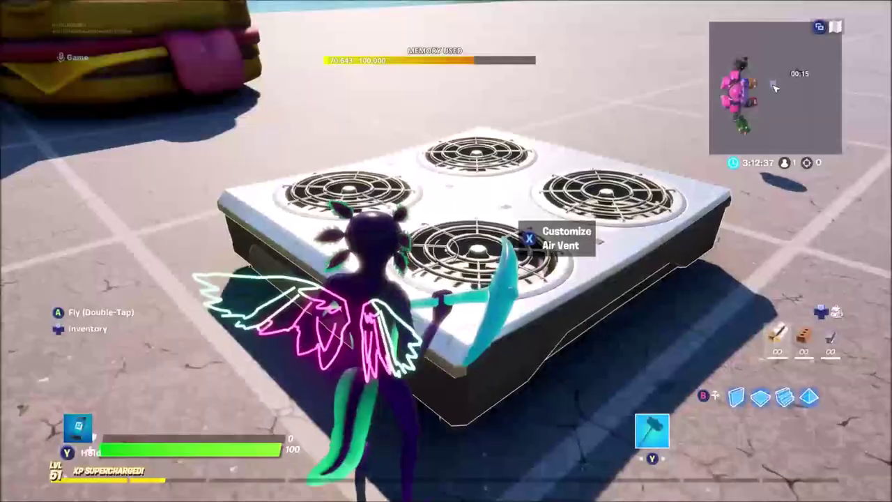
key(e)
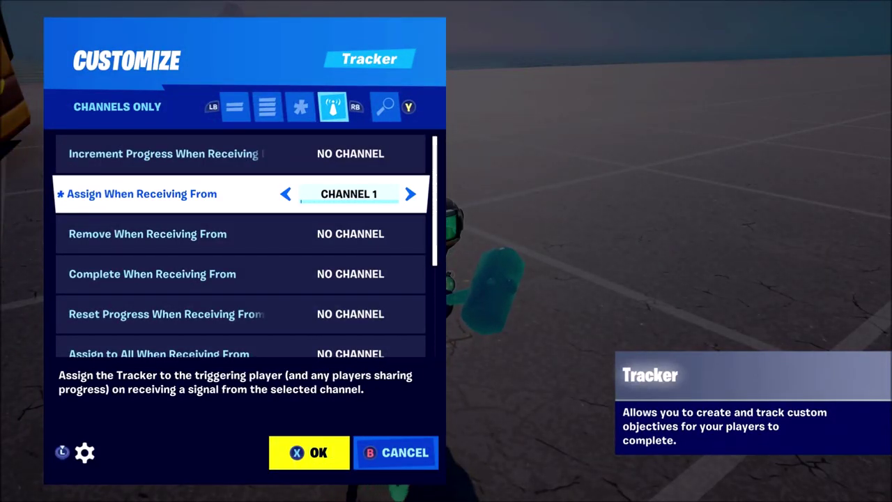
key(Return)
Reopen the Tracker's settings and review its basic options, including the Tracker Title and Description Text.
key(e)
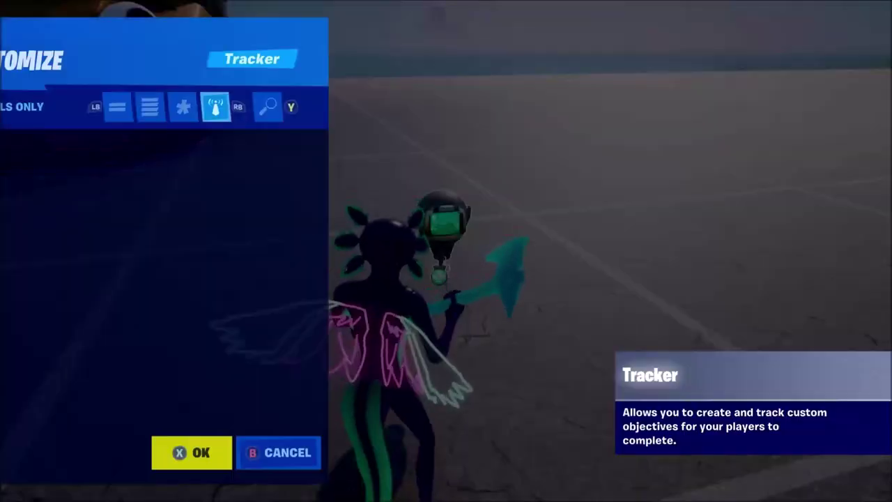
key(Return)
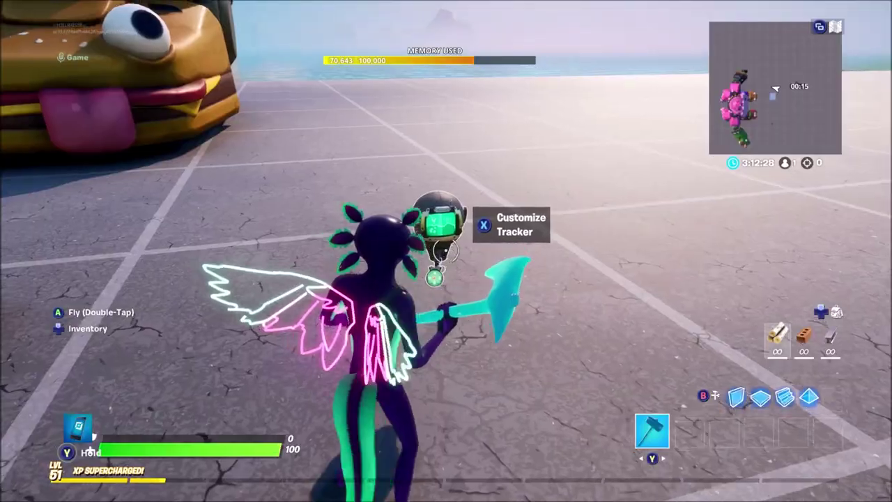
key(e)
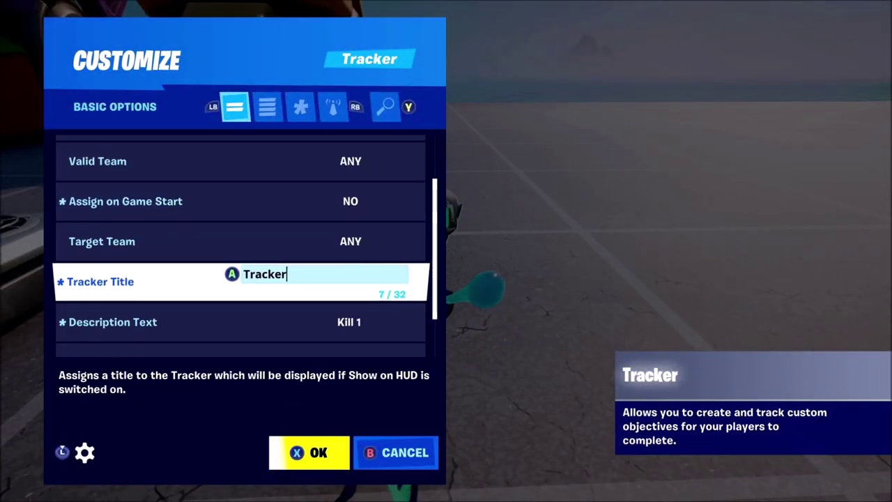
key(Return)
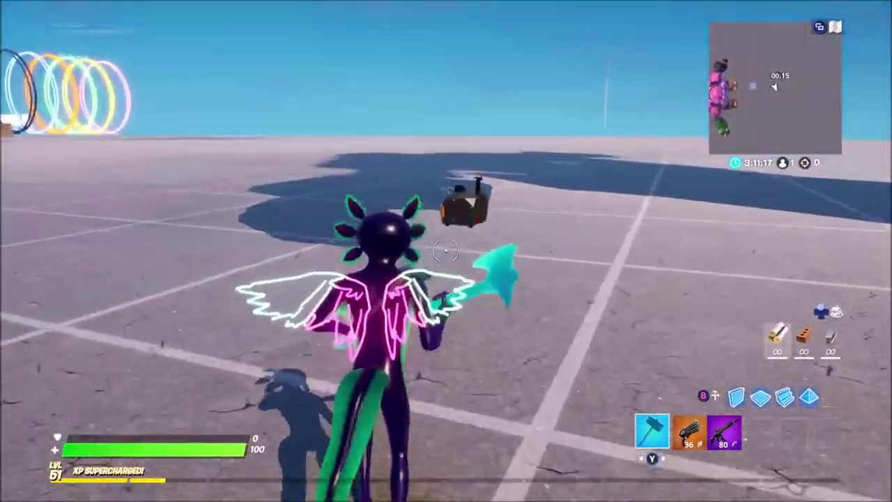
End the running test game and return to the island's edit mode.
key(Tab)
key(Escape)
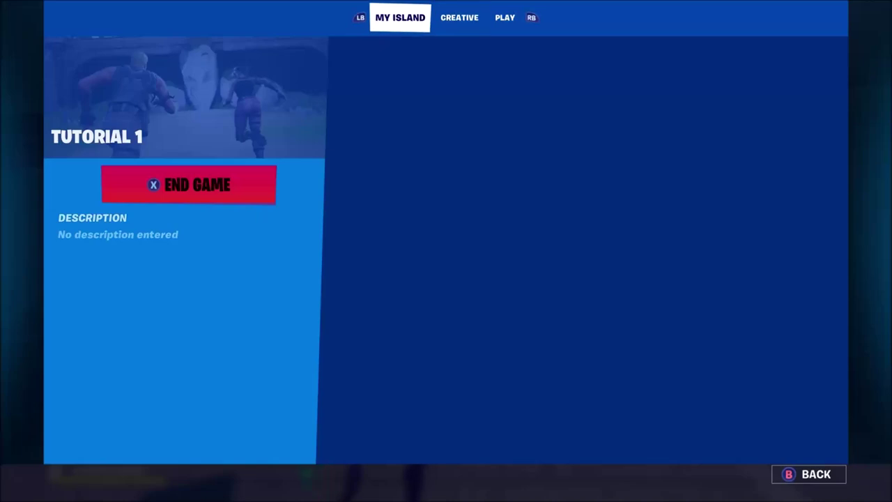
key(Escape)
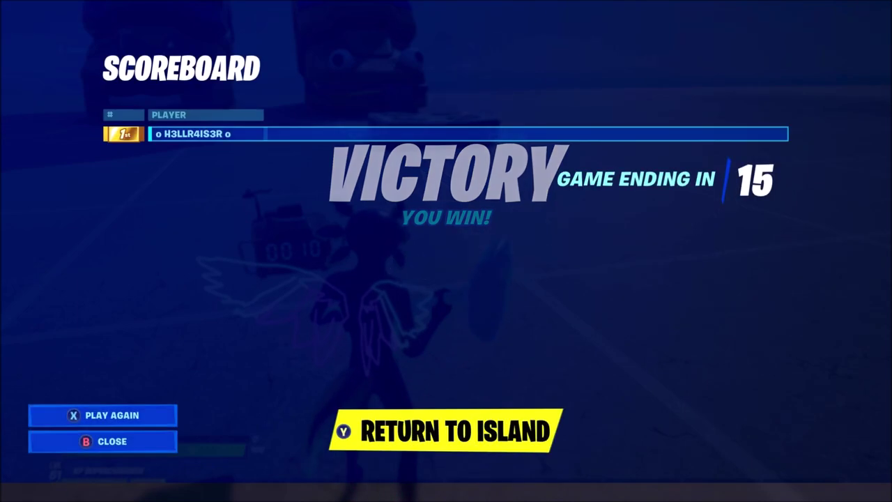
key(y)
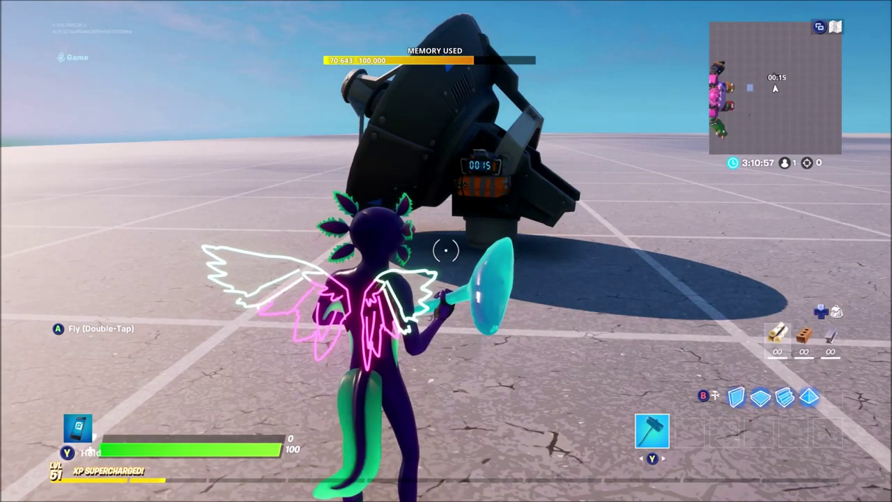
Go to the Timed Objective at the satellite dish and review its basic options from Time to Completed Score.
key(w)
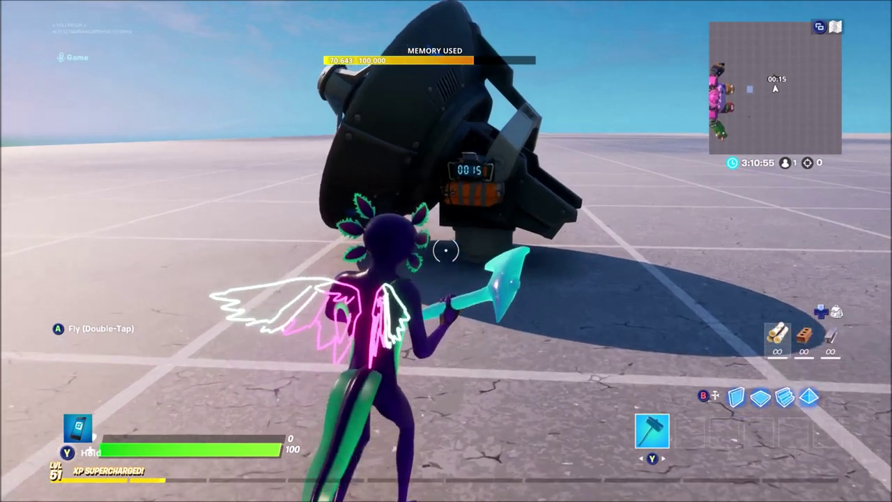
key(a)
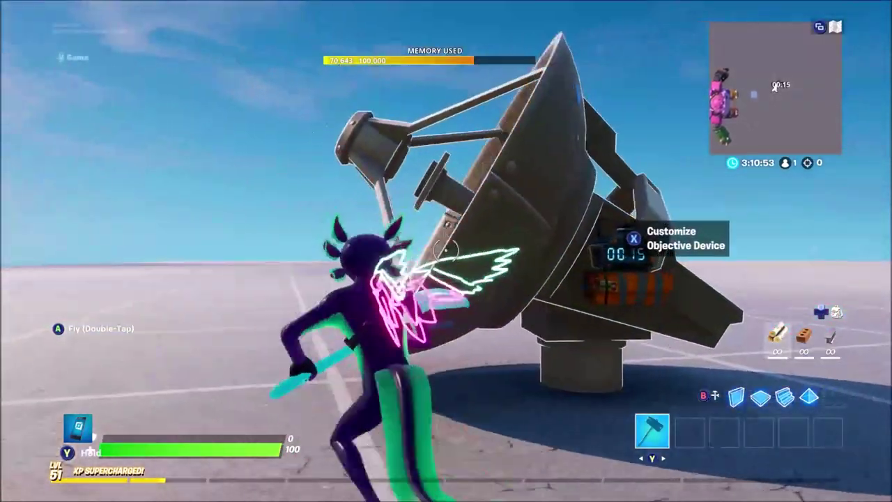
key(d)
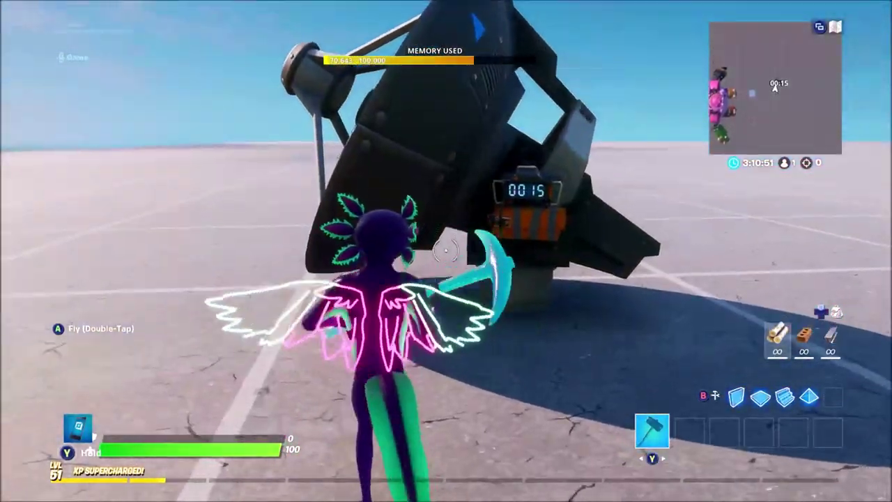
key(a)
key(d)
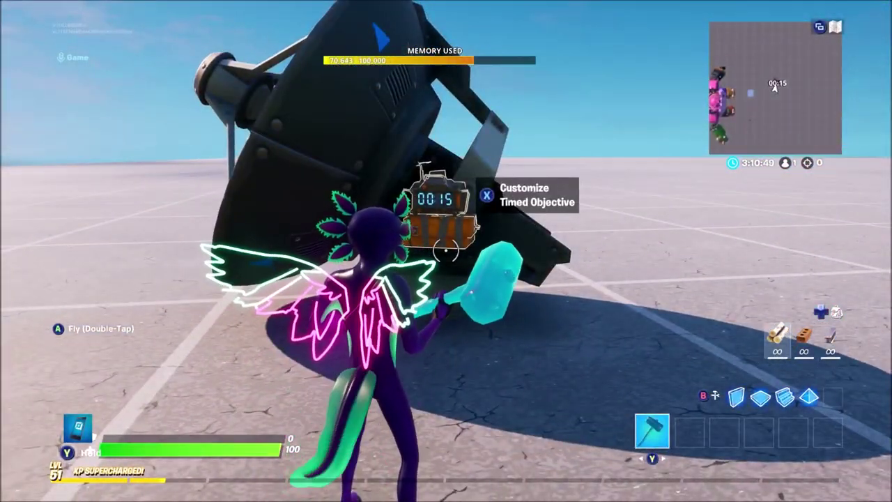
key(w)
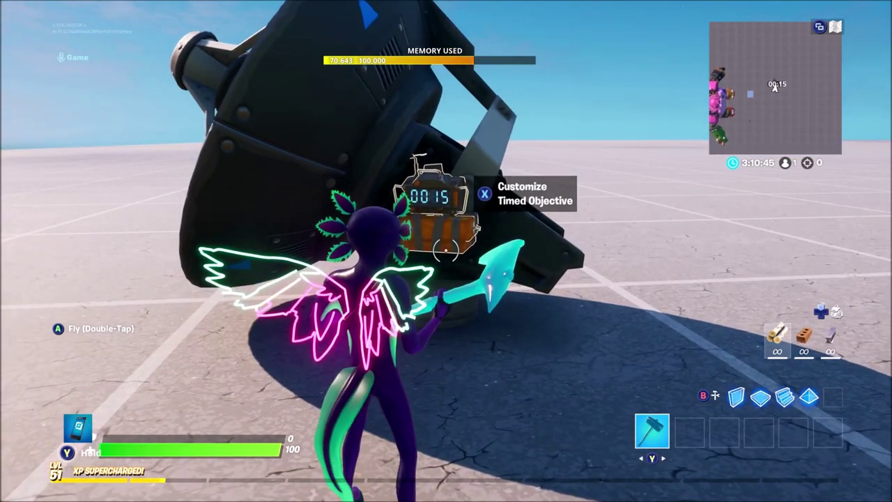
key(e)
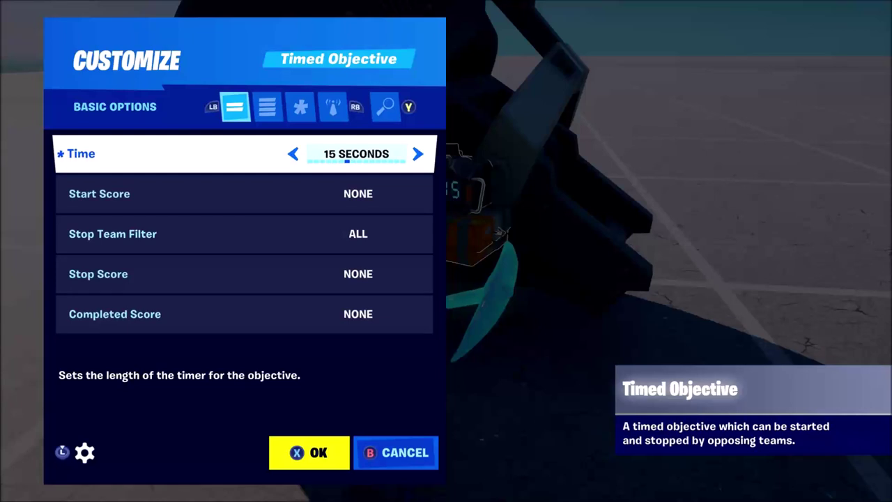
key(Down)
key(Down)
key(Down)
key(Down)
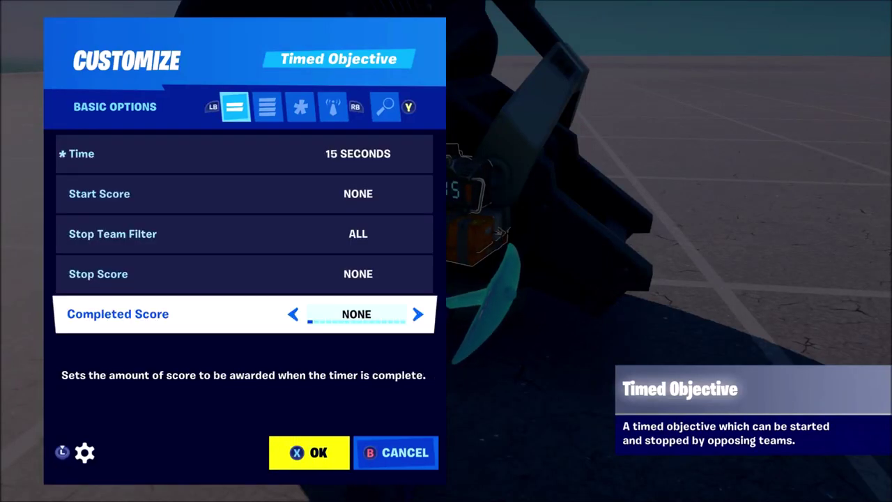
Review the Timed Objective's modified options, including the timer label, map display, Mesh Options and When Completed Transmit On, and confirm the settings.
key(e)
key(e)
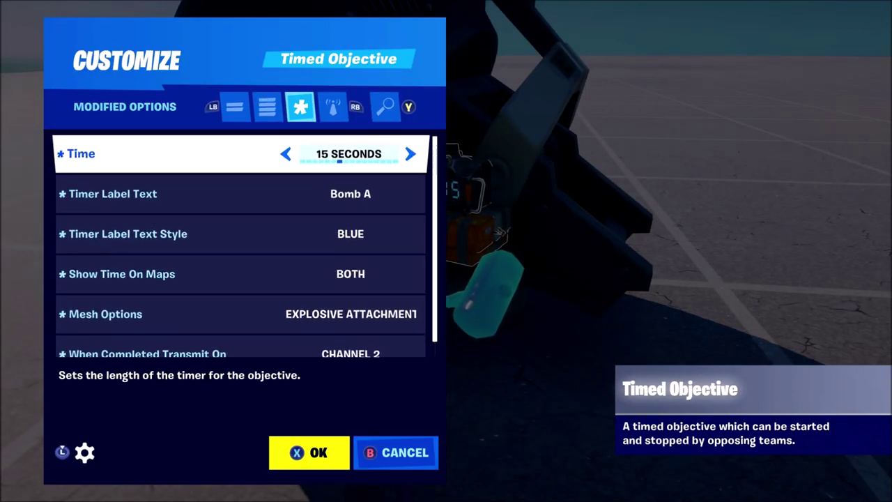
key(Down)
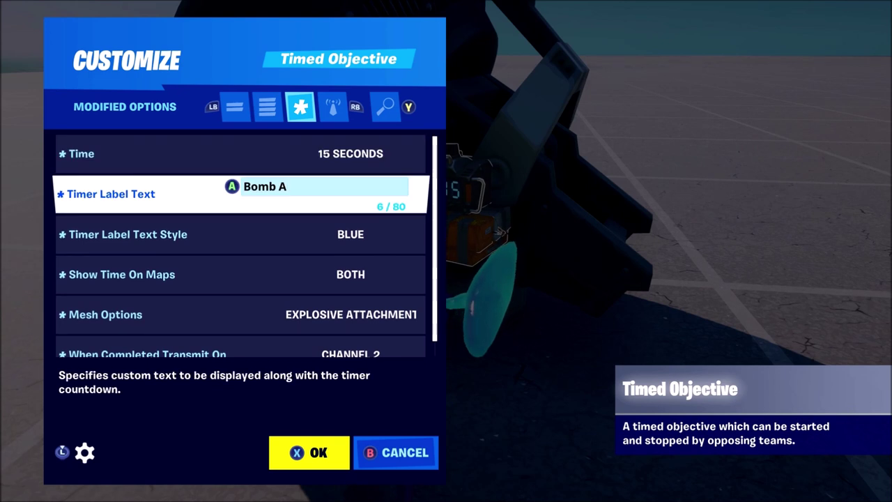
key(Down)
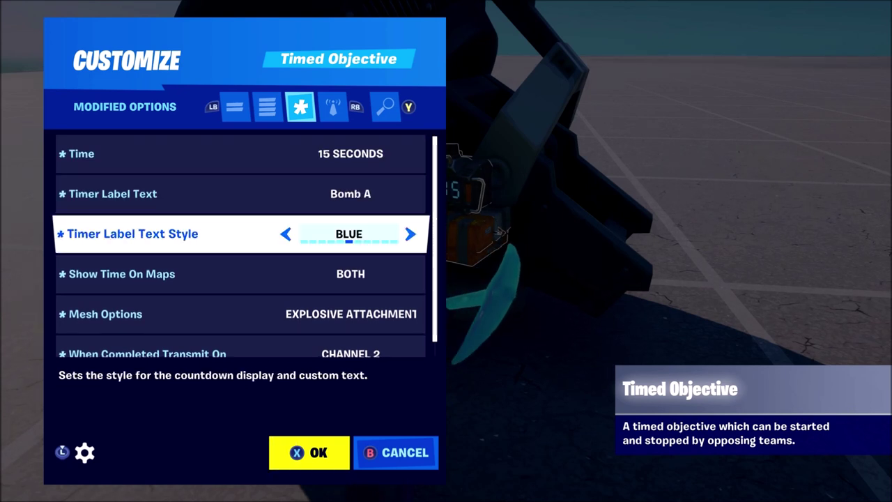
key(Down)
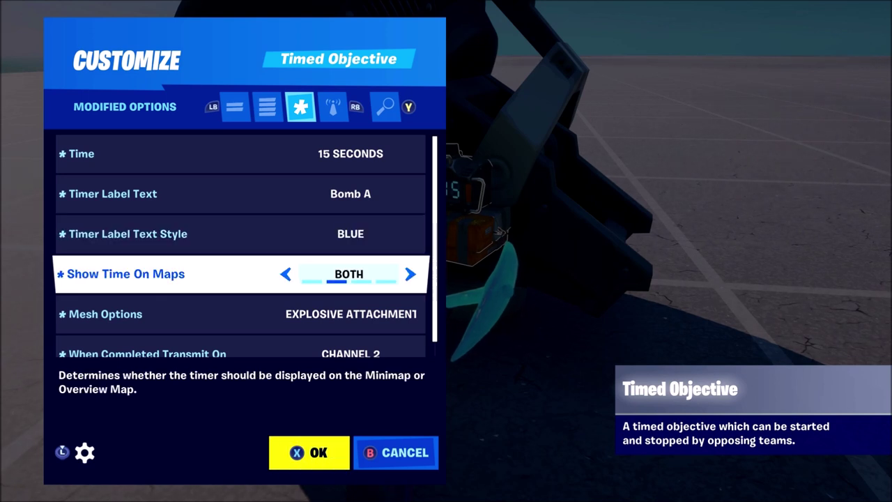
key(Down)
key(Down)
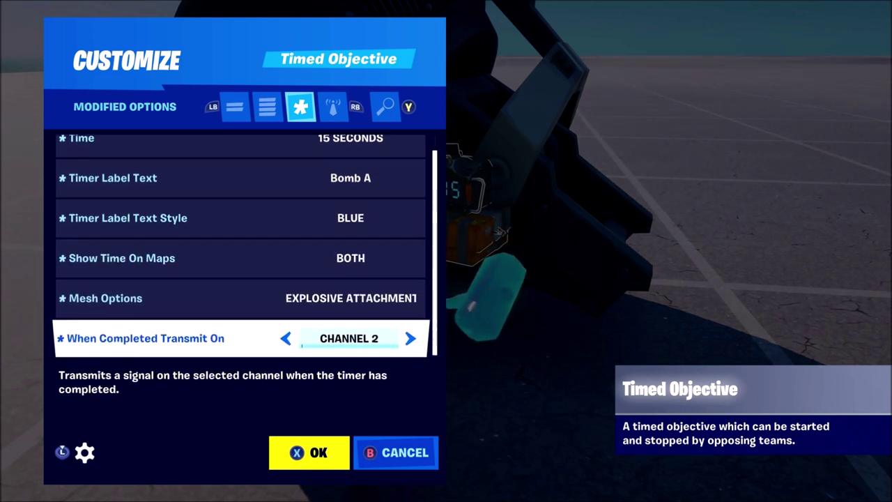
key(Up)
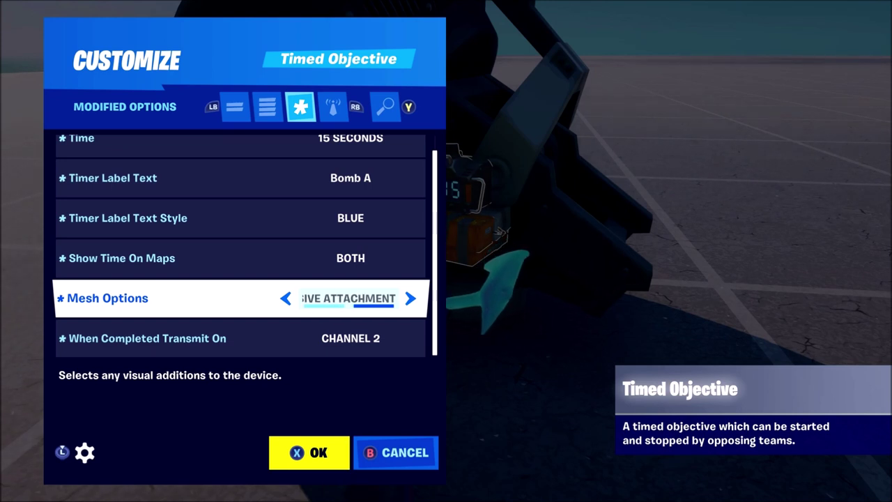
key(x)
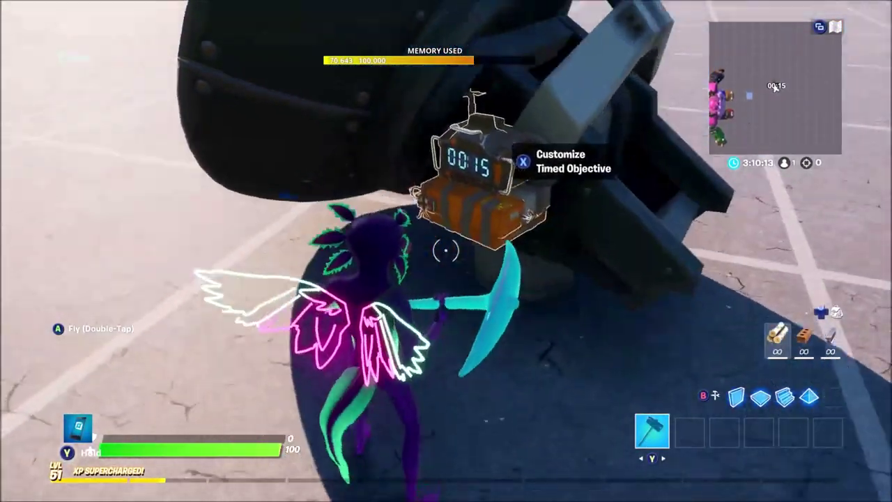
Reopen the Timed Objective's modified options and check them, including Start Interact Text, as far as When Completed Transmit On.
key(x)
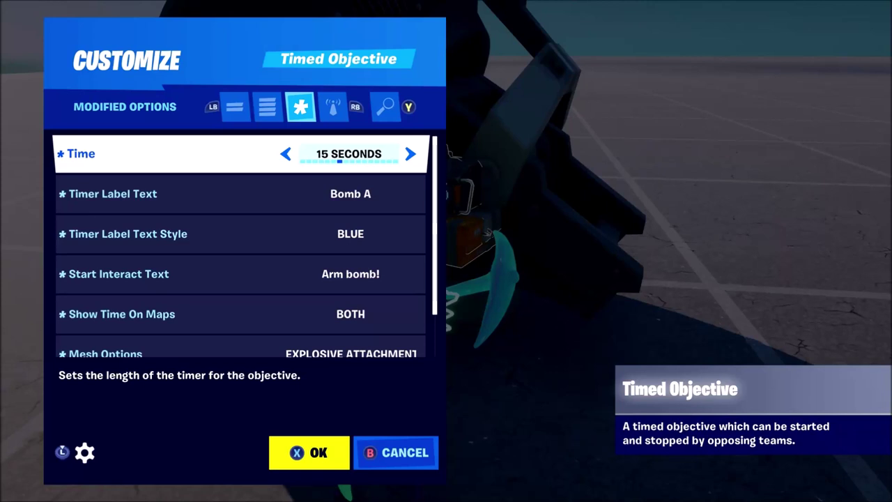
key(Down)
key(Down)
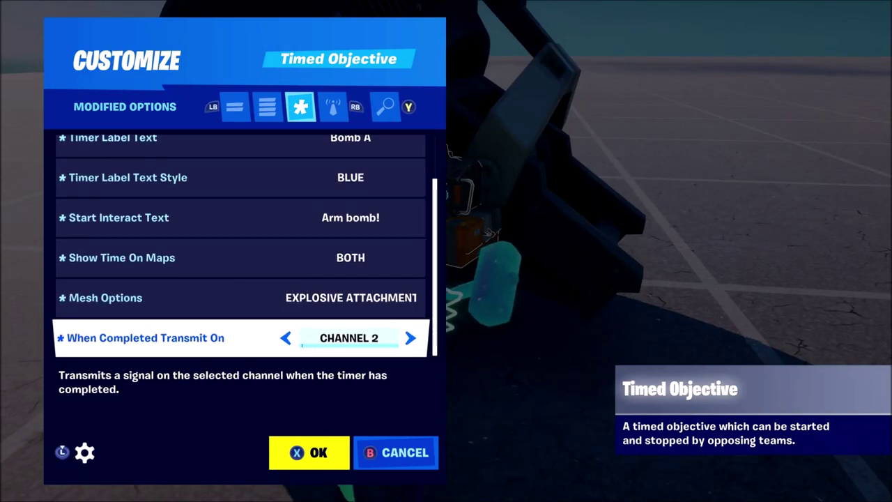